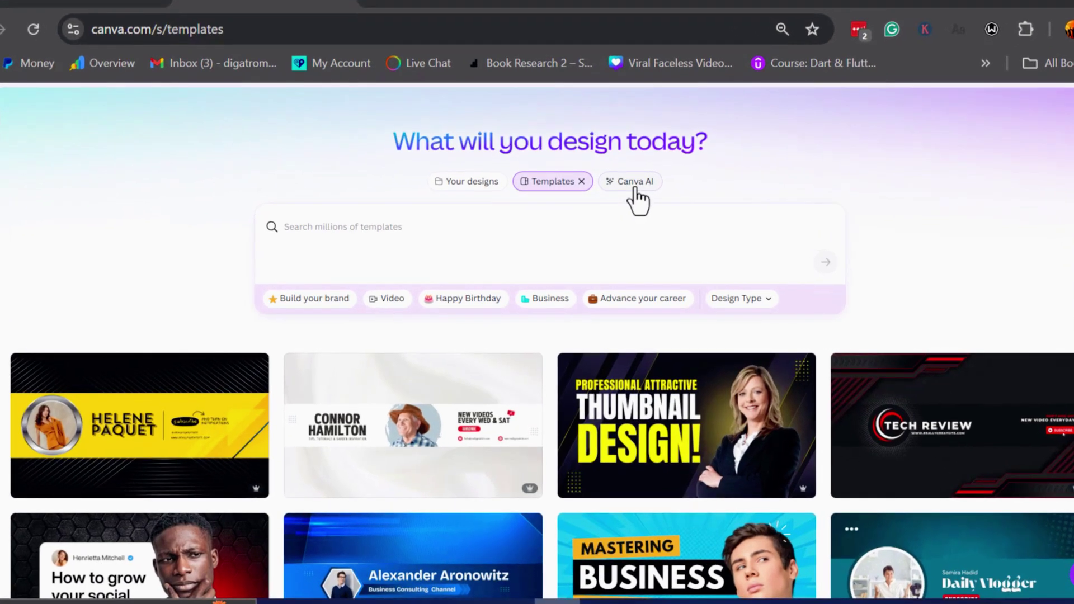
# Start a Canva AI image with no style preset and a 16:9 aspect ratio
pyautogui.click(630, 193)
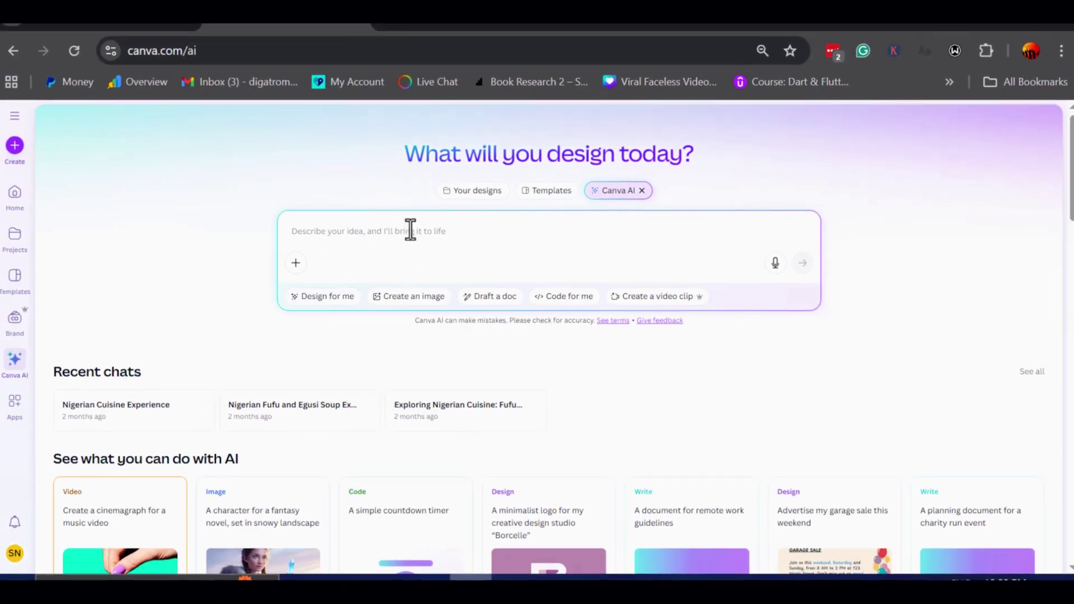
pyautogui.click(410, 302)
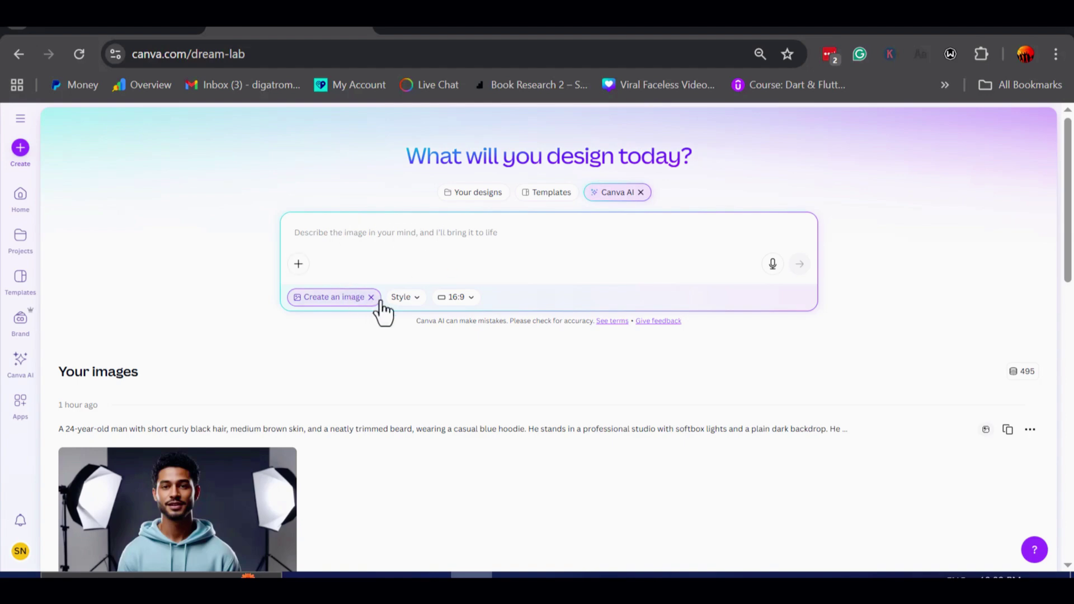
pyautogui.click(418, 301)
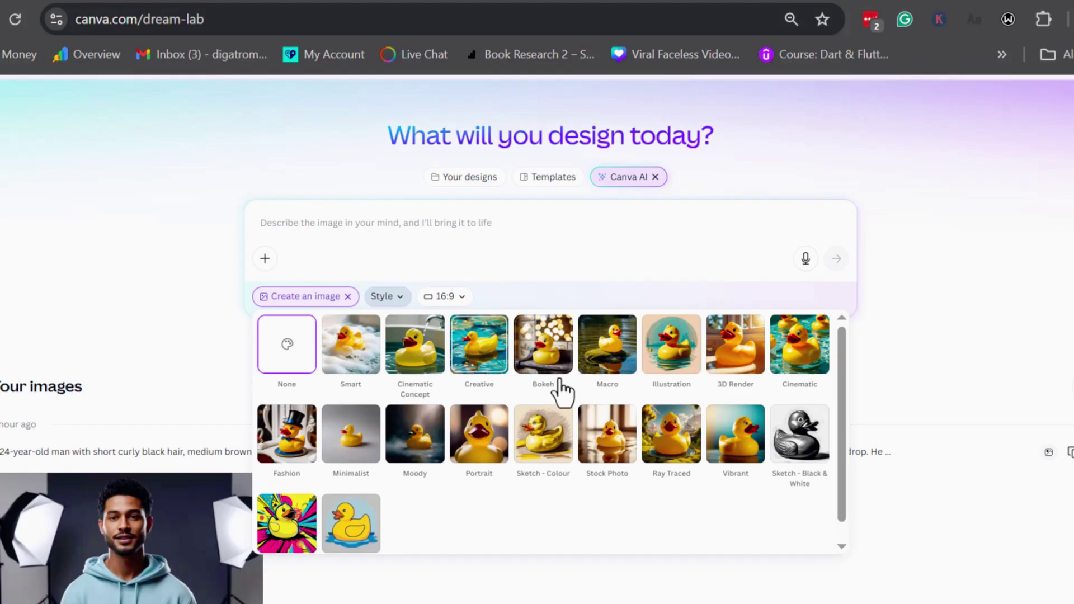
pyautogui.click(291, 364)
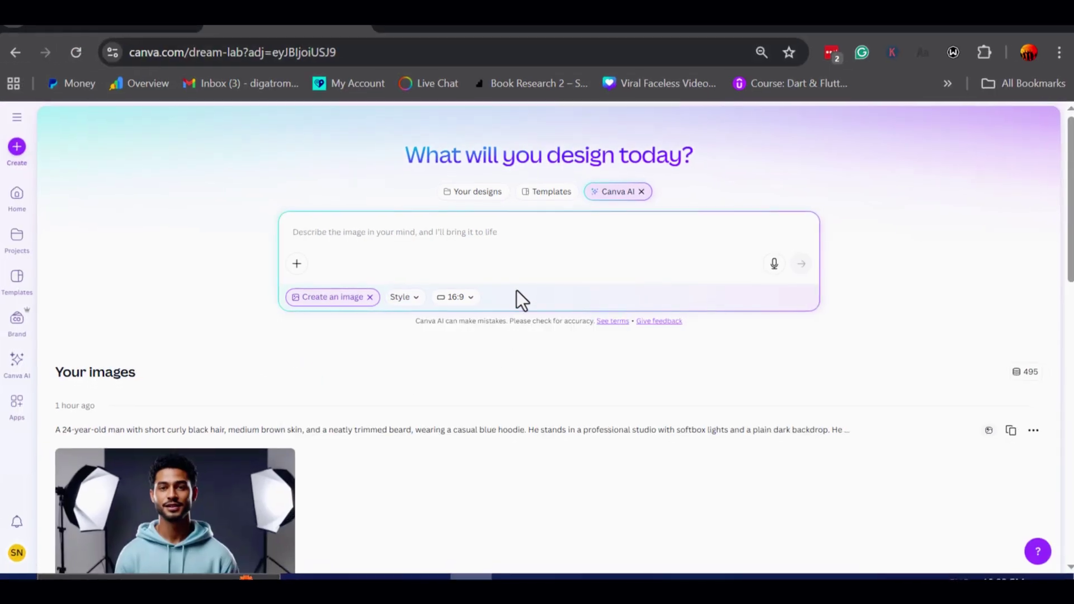
pyautogui.click(462, 300)
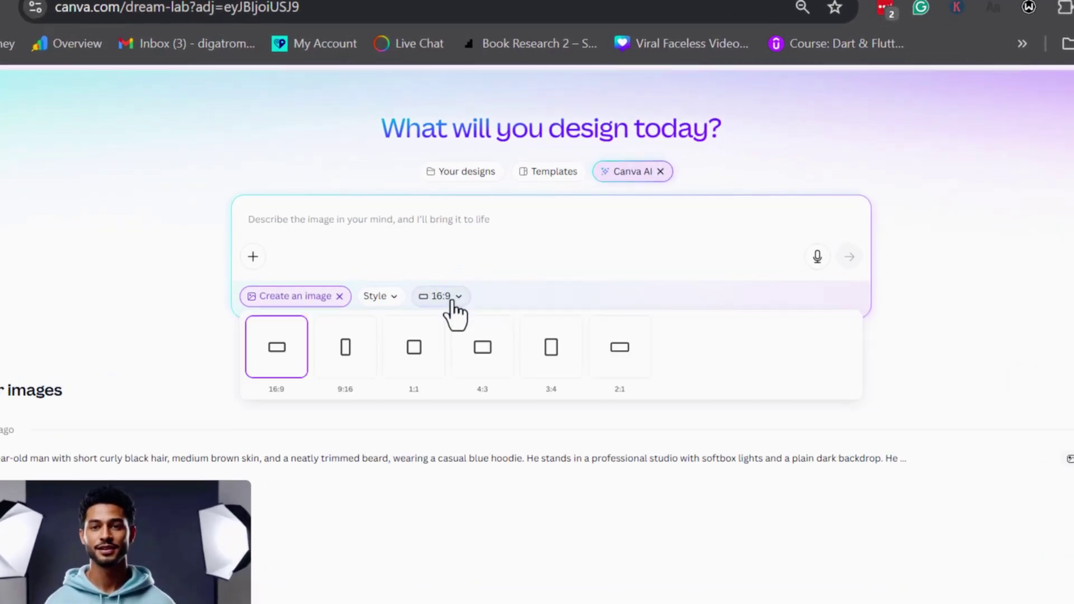
pyautogui.click(286, 359)
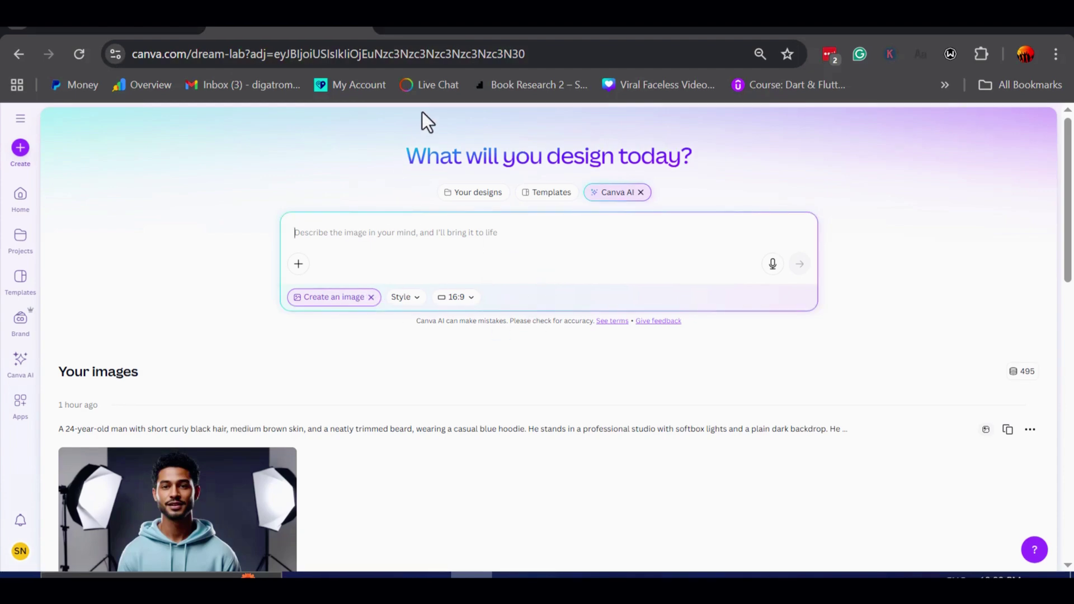
# Open the second blue-hoodie studio portrait in Your images and expand its full prompt
pyautogui.scroll(-5, 354, 274)
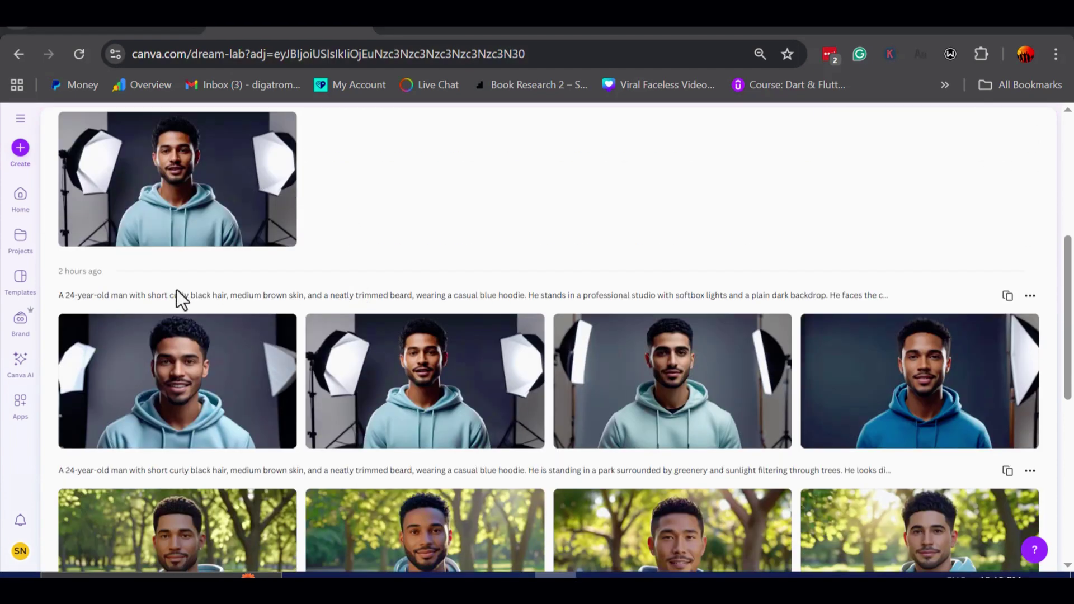
pyautogui.scroll(-2, 728, 401)
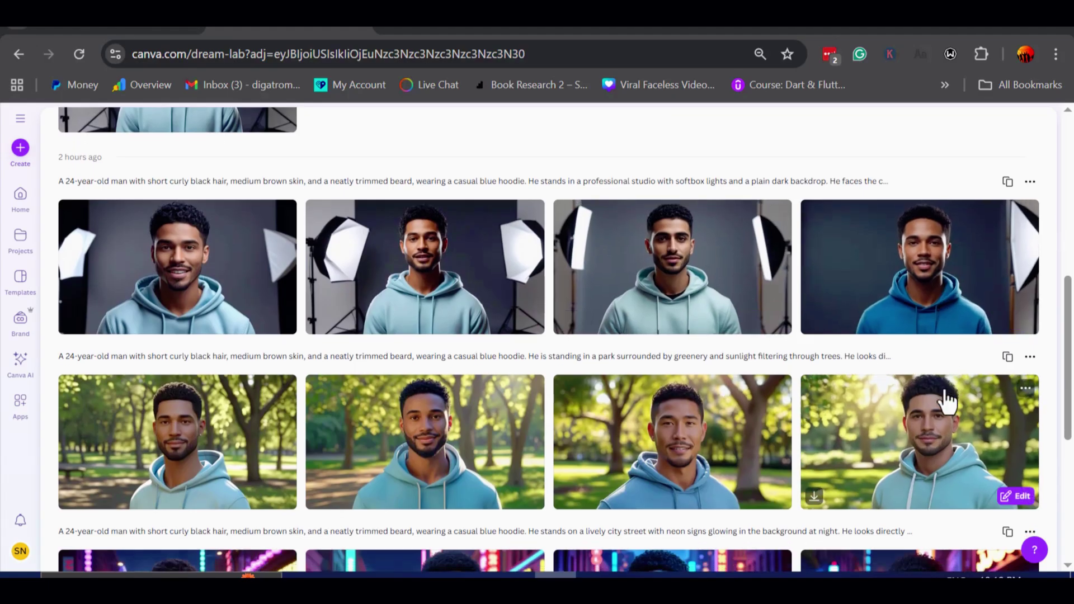
pyautogui.scroll(-4, 947, 400)
pyautogui.scroll(-2, 369, 428)
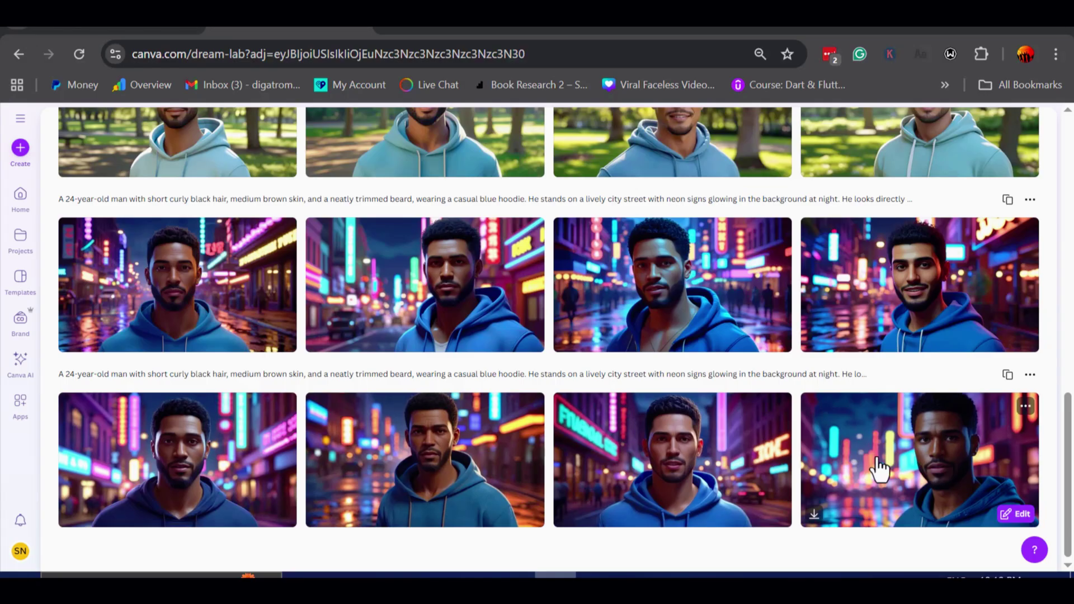
pyautogui.scroll(4, 456, 445)
pyautogui.scroll(2, 456, 443)
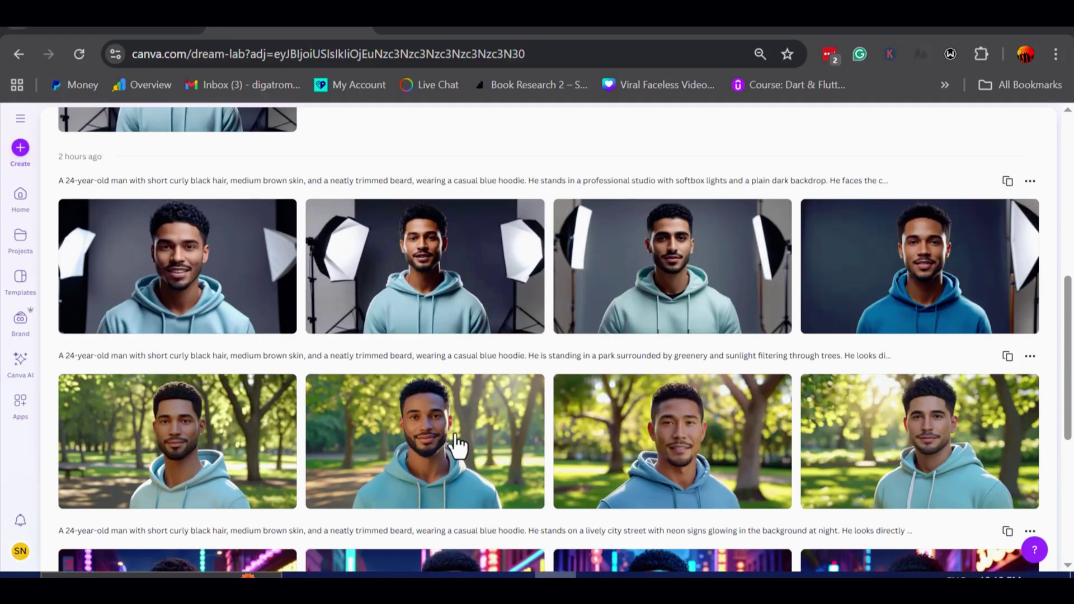
pyautogui.scroll(2, 425, 444)
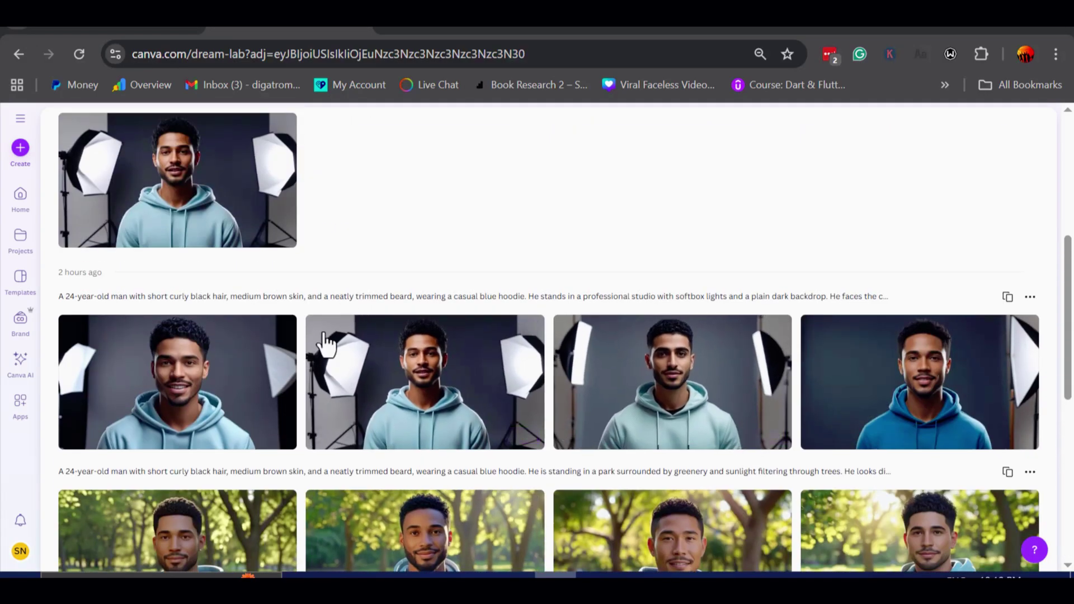
pyautogui.click(445, 380)
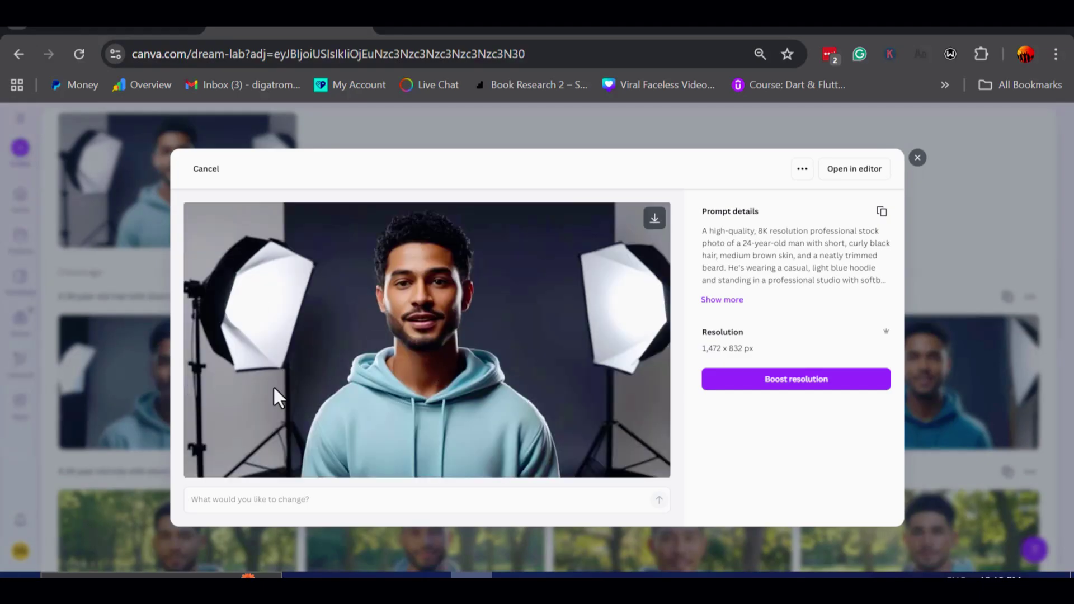
pyautogui.click(719, 300)
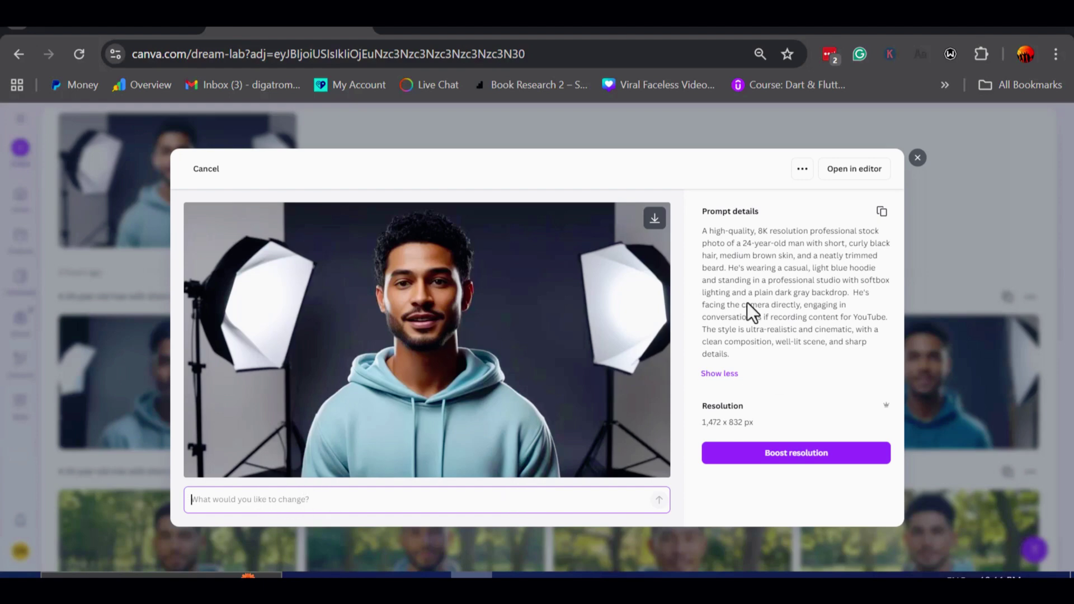
# Boost the hoodie portrait to 2,944 x 1,664 px, download it, and close the preview
pyautogui.click(803, 169)
pyautogui.click(288, 499)
pyautogui.click(783, 454)
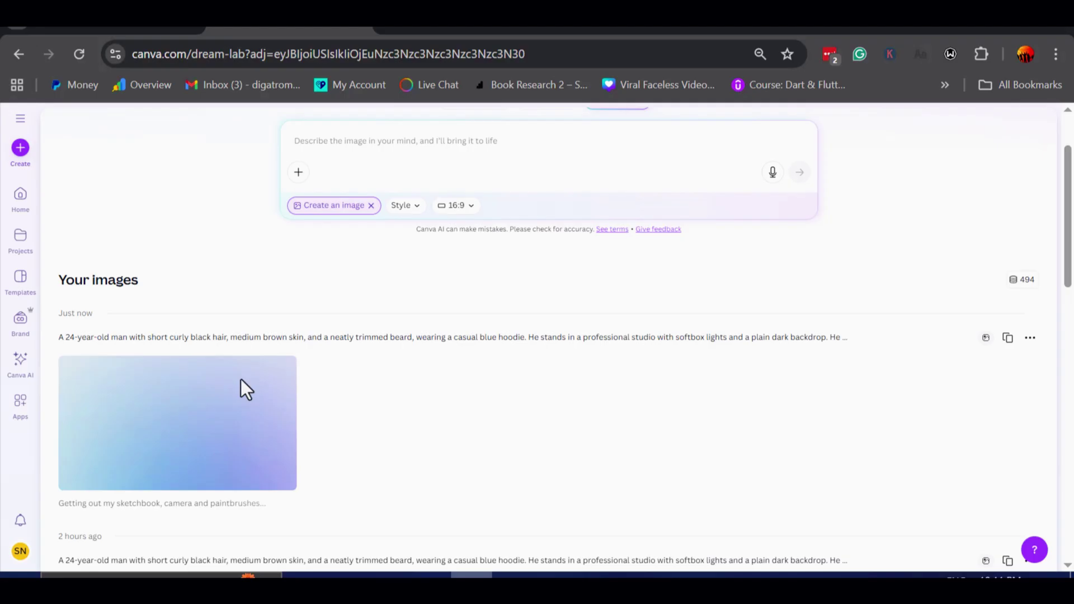
pyautogui.click(200, 421)
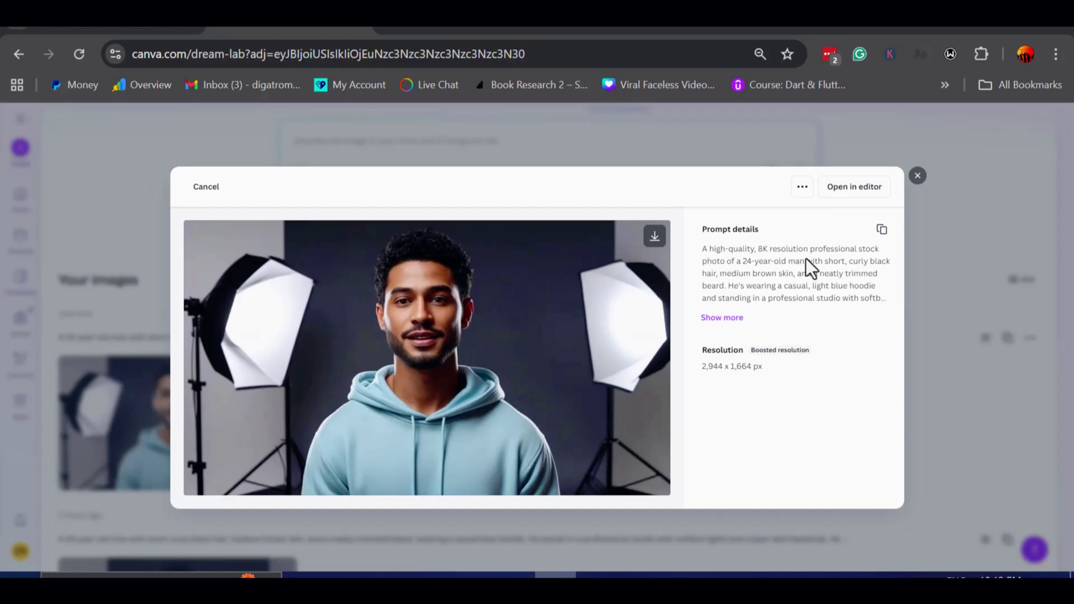
pyautogui.click(655, 236)
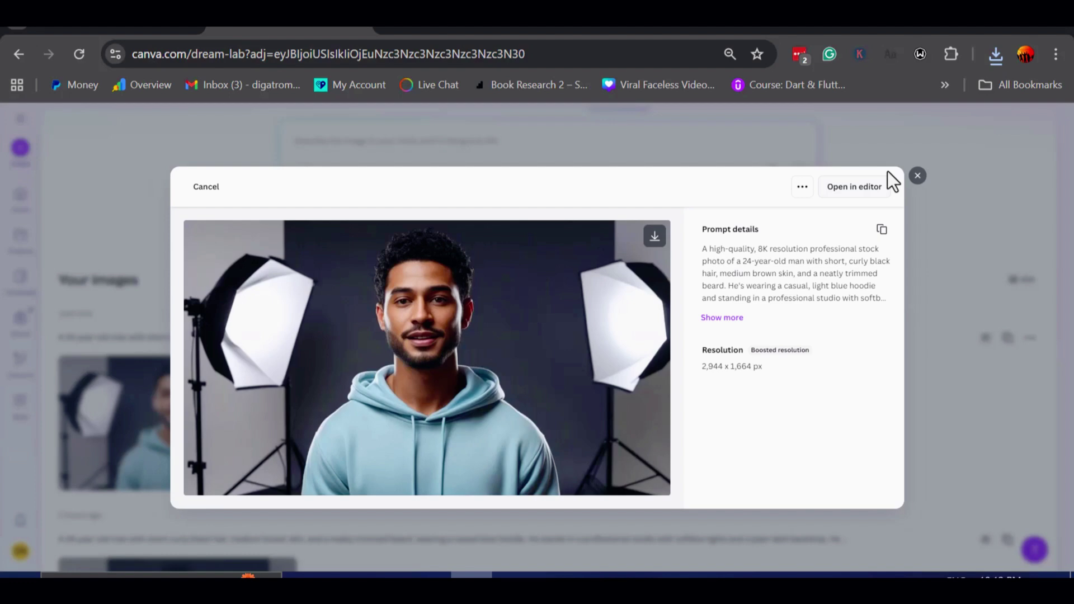
pyautogui.click(917, 176)
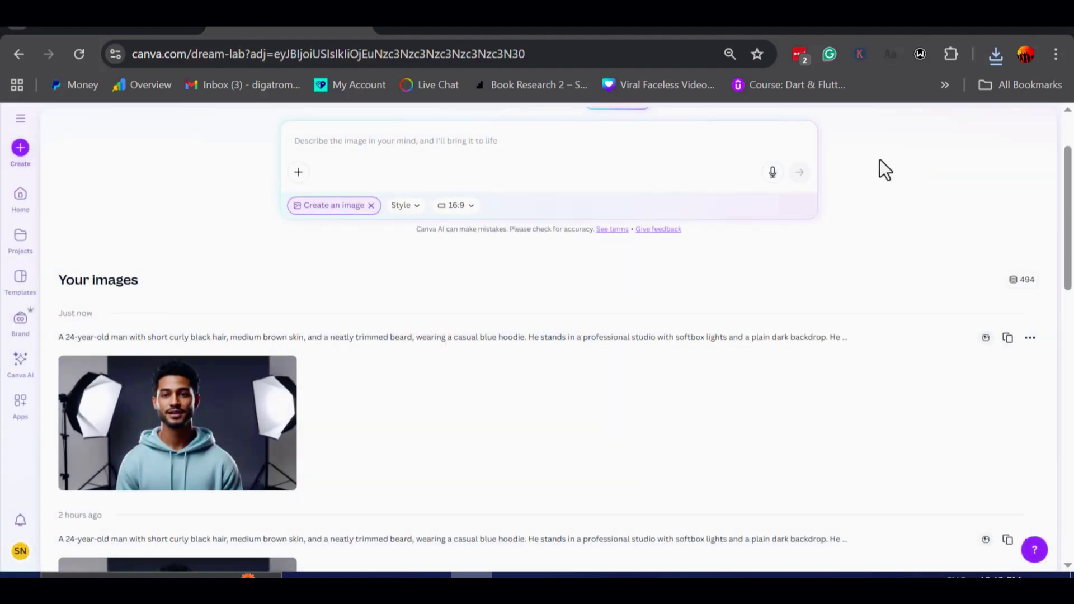
# Create a new video design and stretch the downloaded portrait across the whole page
pyautogui.click(12, 209)
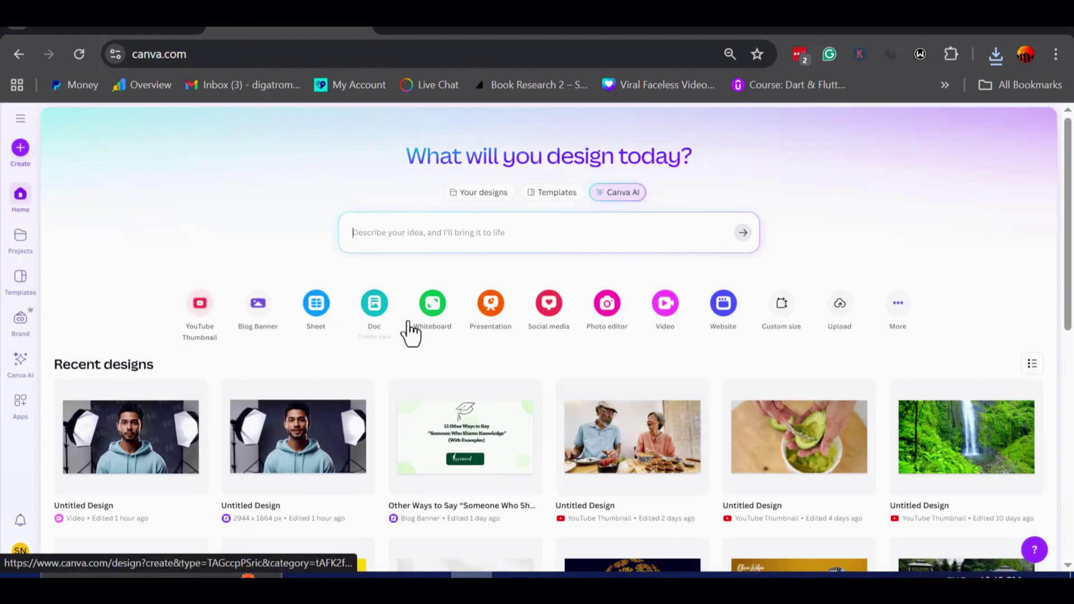
pyautogui.click(665, 307)
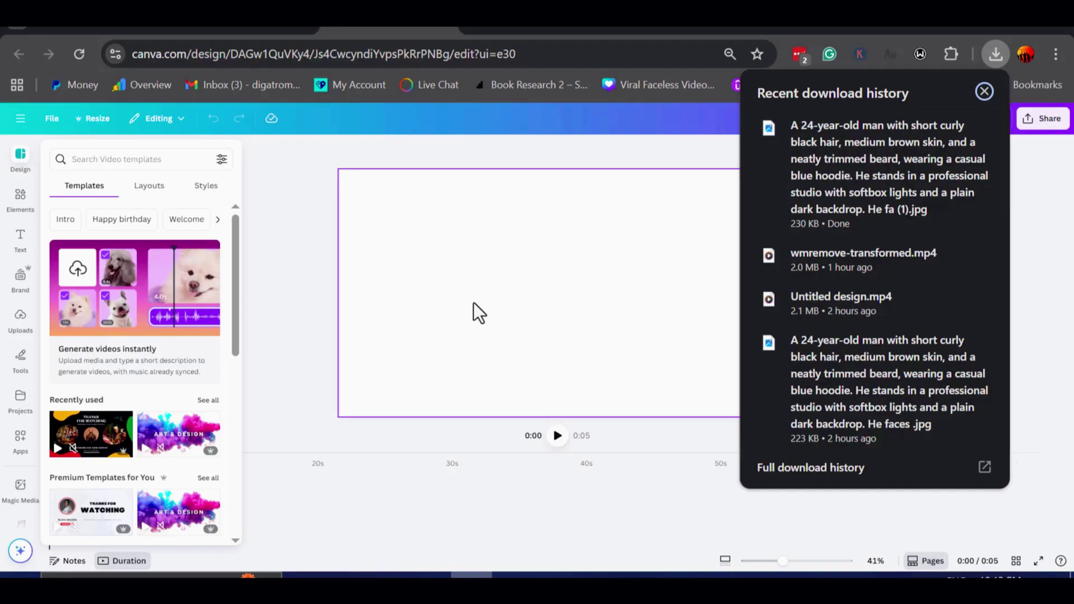
pyautogui.moveTo(873, 168); pyautogui.dragTo(619, 270)
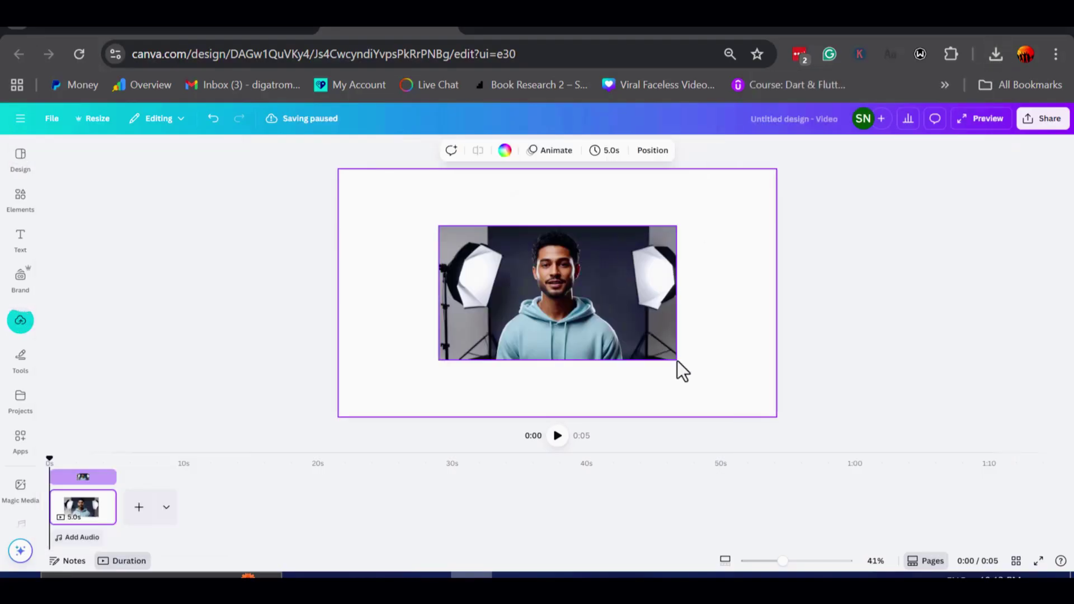
pyautogui.click(518, 235)
pyautogui.moveTo(438, 226); pyautogui.dragTo(331, 180)
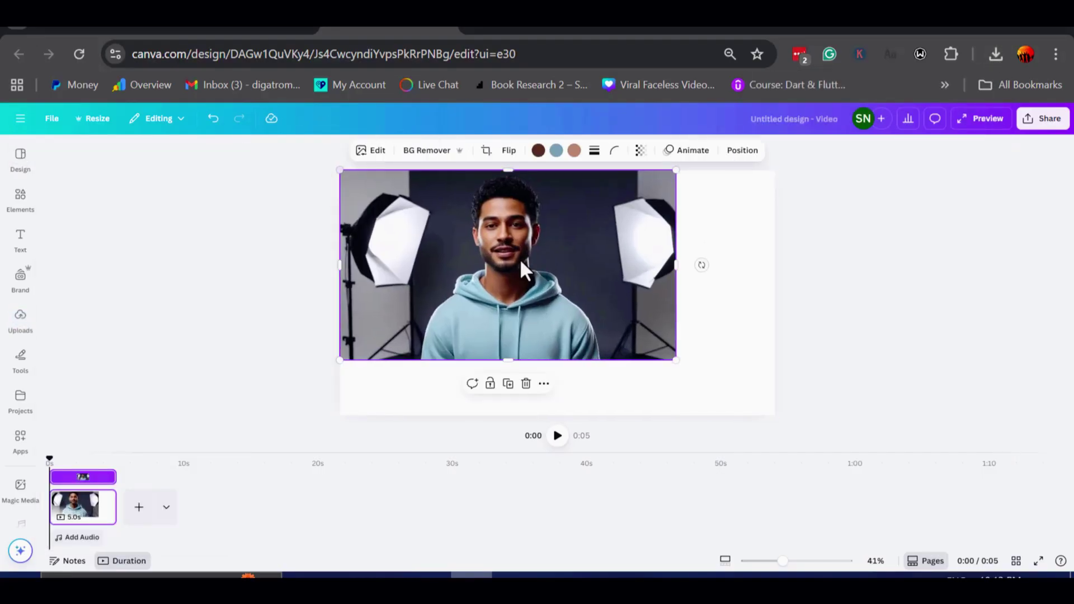
pyautogui.moveTo(677, 360); pyautogui.dragTo(773, 408)
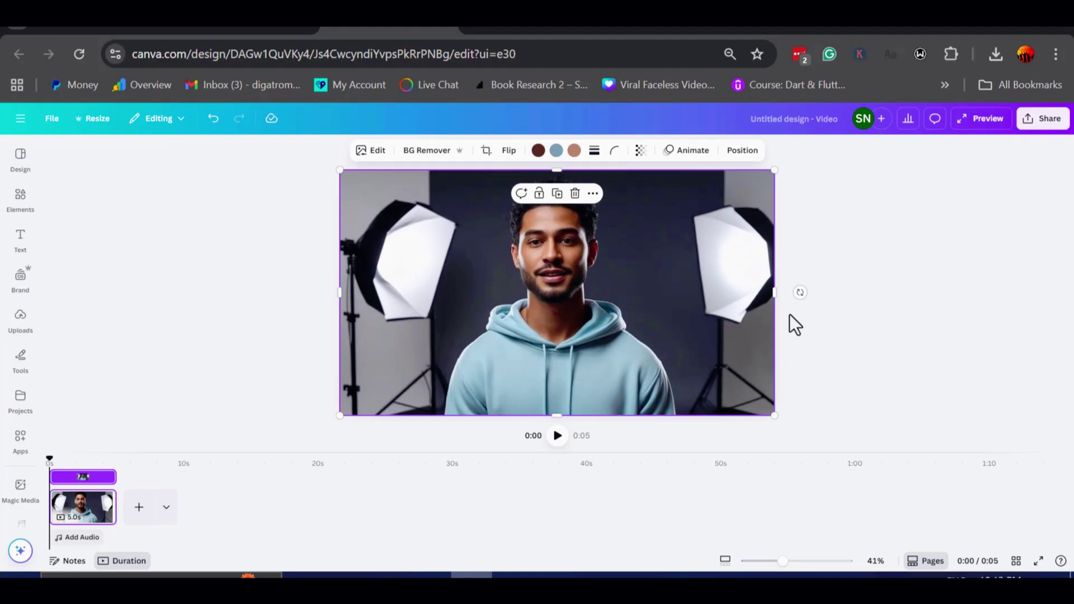
pyautogui.moveTo(773, 293); pyautogui.dragTo(779, 293)
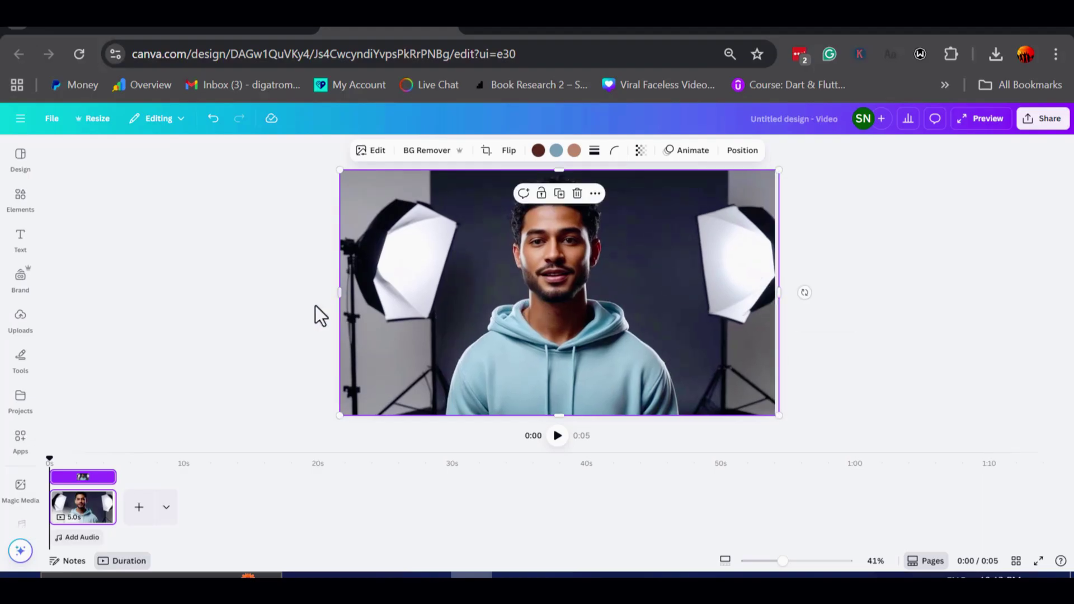
pyautogui.moveTo(336, 293); pyautogui.dragTo(335, 294)
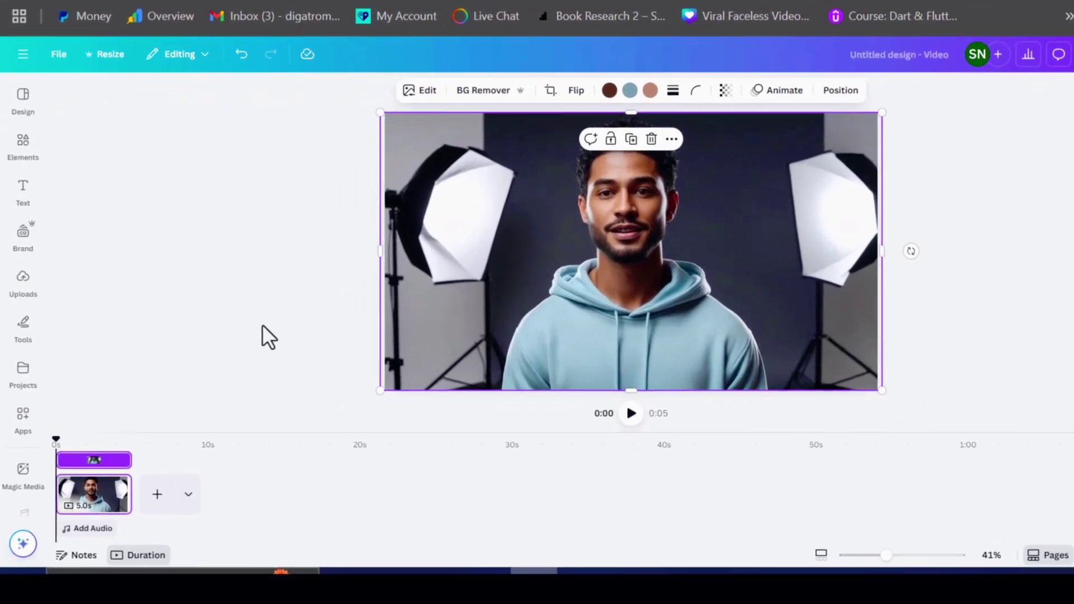
# Search Canva apps for 'd-id' and pick the D-ID AI Avatars suggestion
pyautogui.click(234, 367)
pyautogui.click(23, 411)
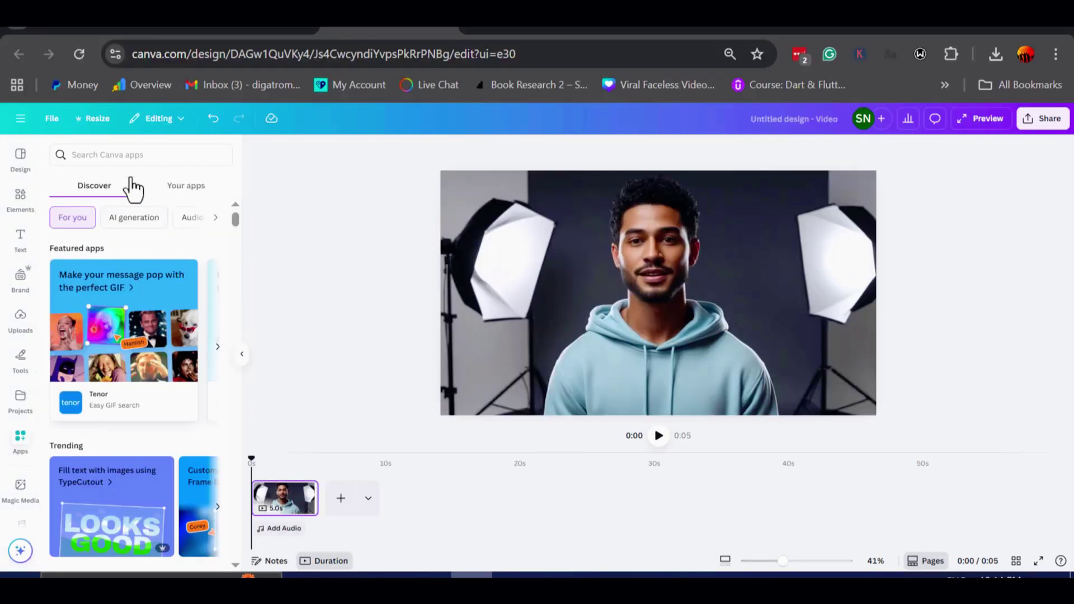
pyautogui.click(126, 157)
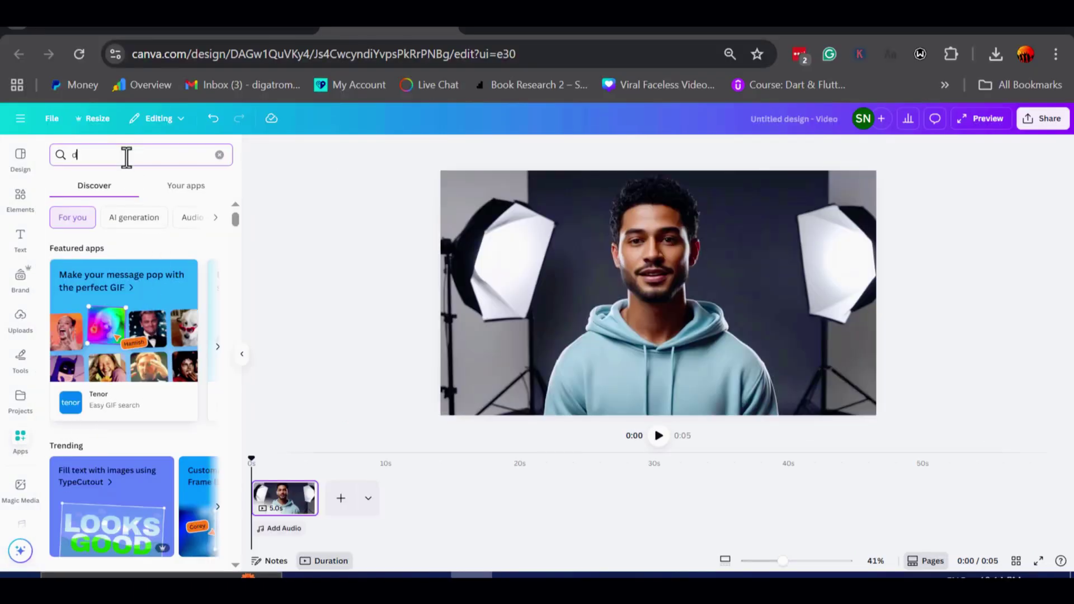
pyautogui.write('d-id')
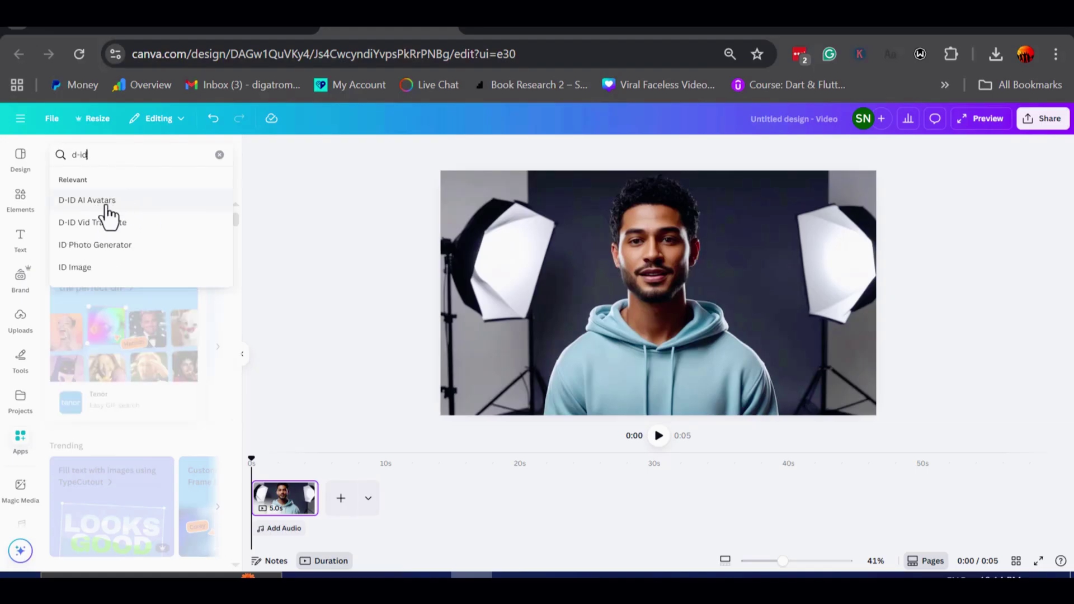
pyautogui.click(148, 207)
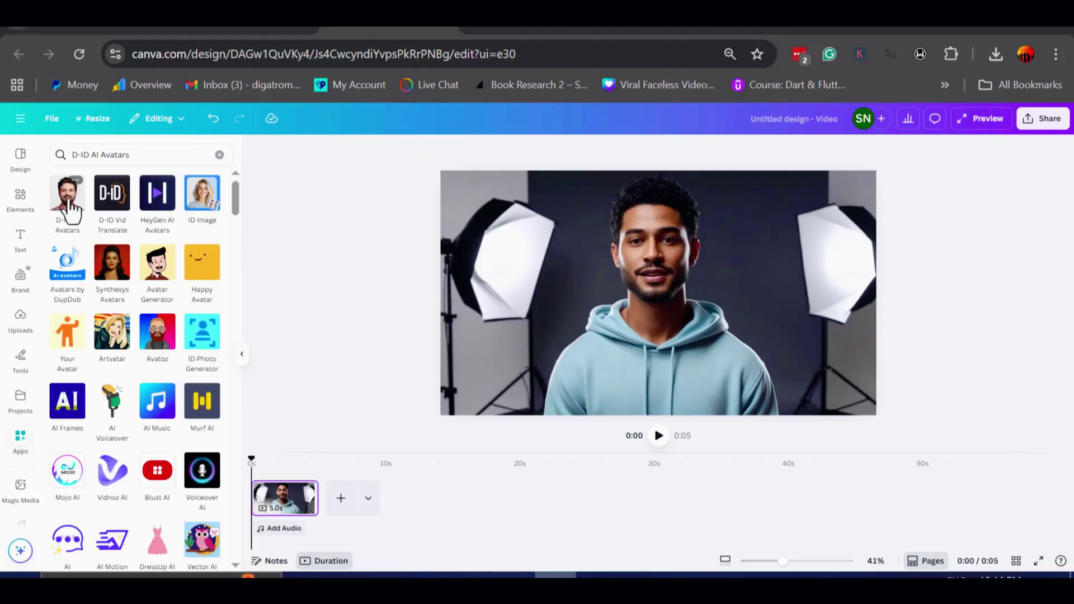
# Open D-ID AI Avatars, browse the full presenter avatar grid, then return to the creation settings
pyautogui.click(67, 209)
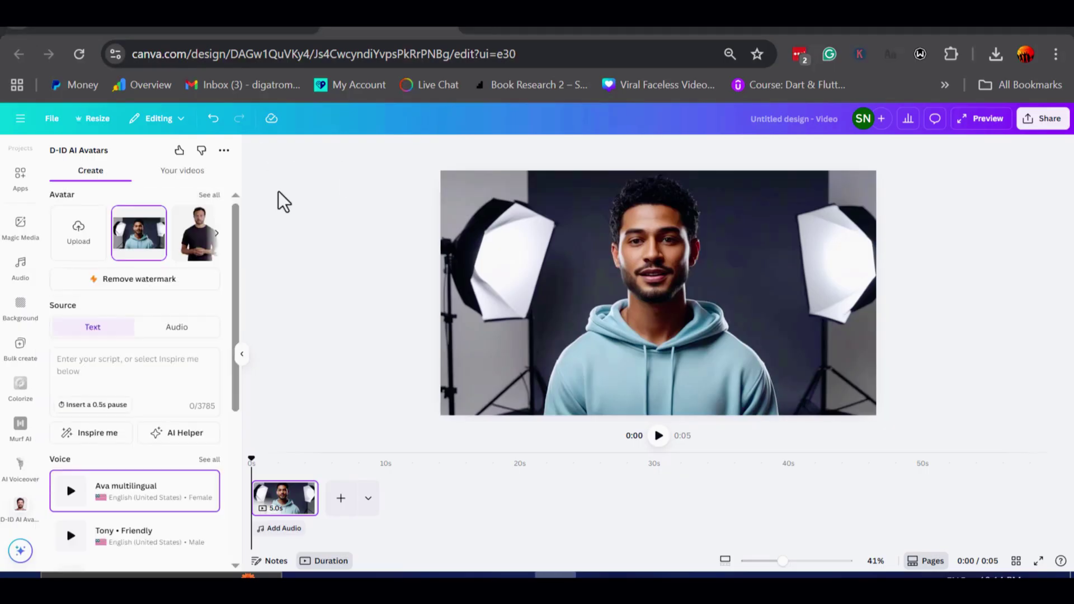
pyautogui.scroll(-3, 140, 249)
pyautogui.scroll(3, 146, 269)
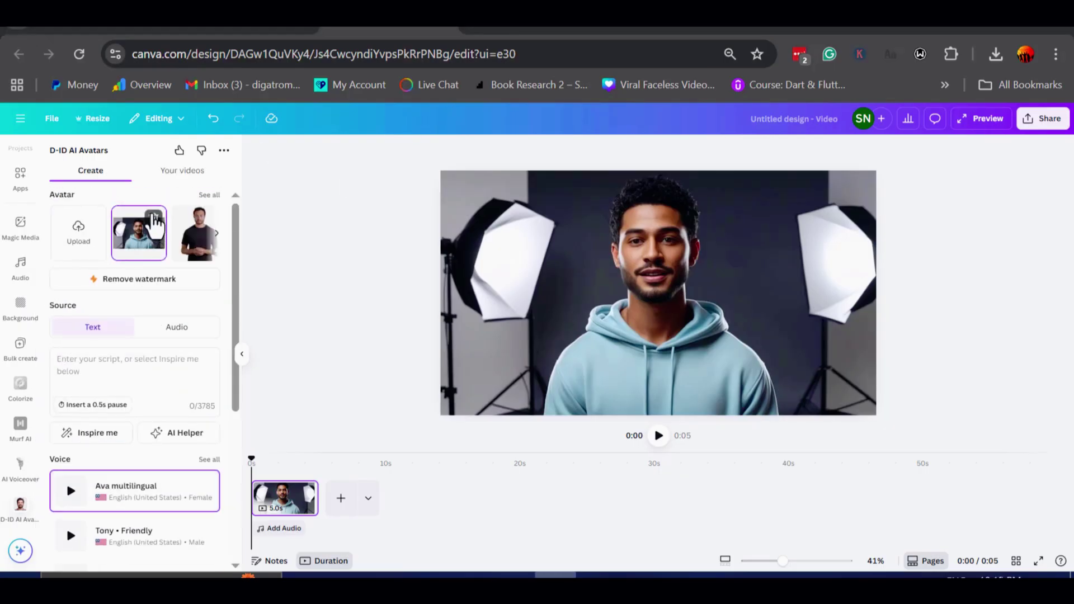
pyautogui.scroll(-5, 168, 266)
pyautogui.scroll(5, 160, 331)
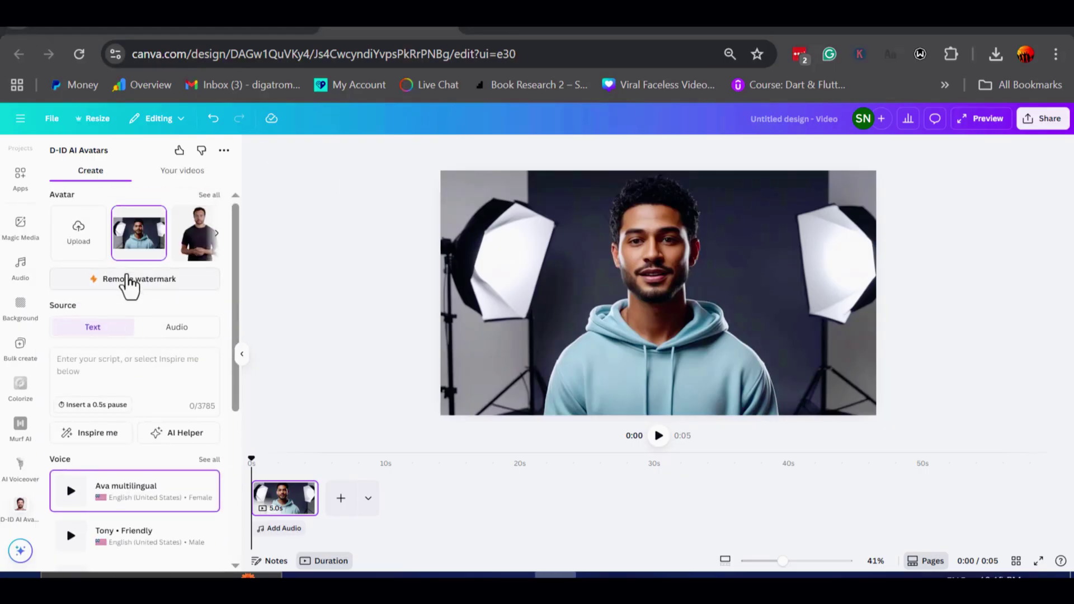
pyautogui.click(209, 195)
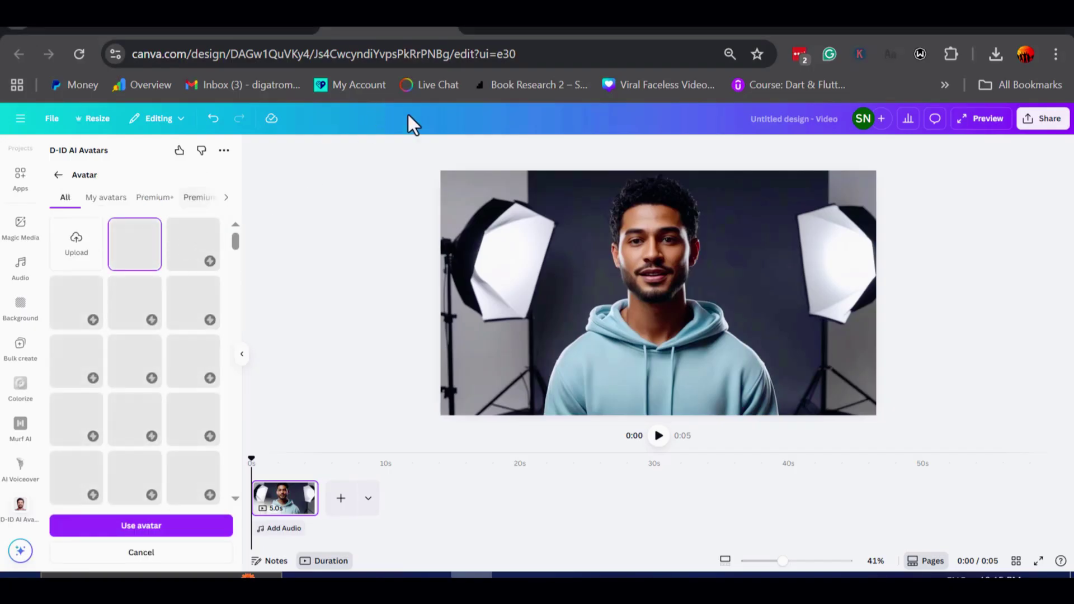
pyautogui.scroll(-8, 148, 246)
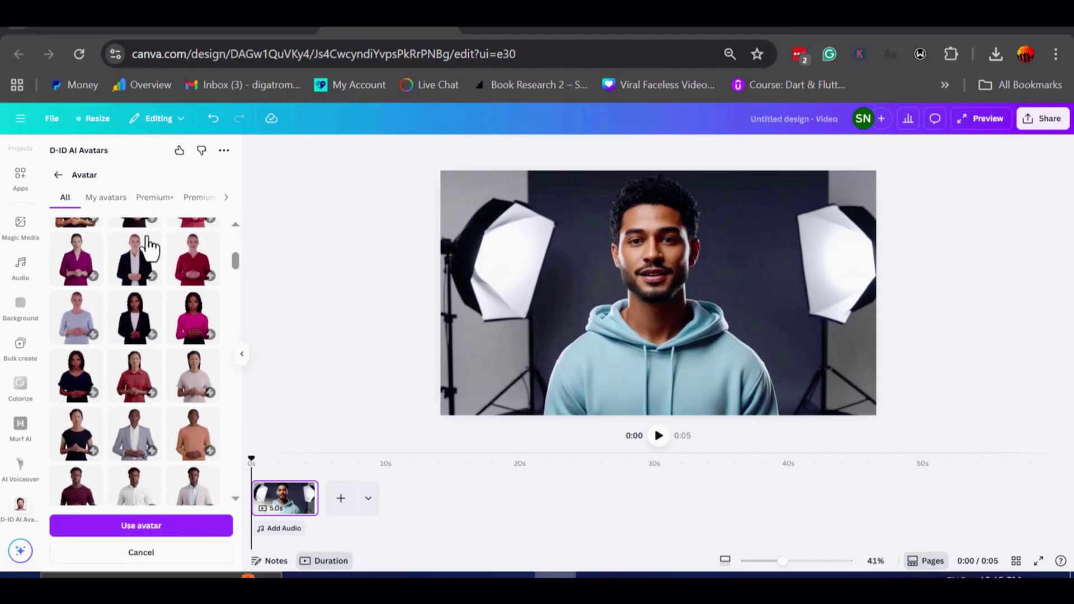
pyautogui.scroll(-3, 140, 454)
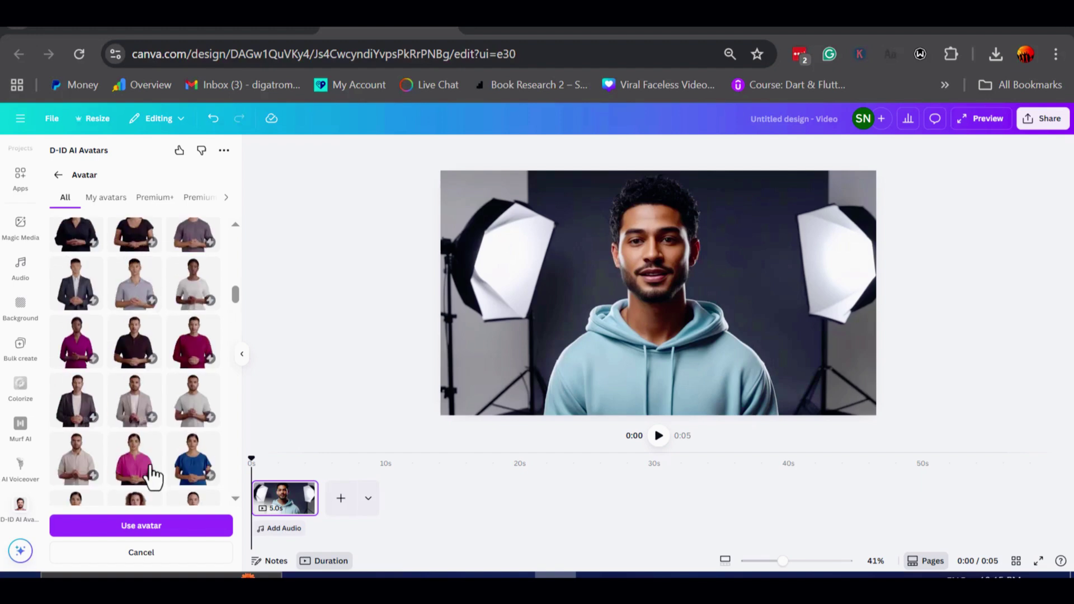
pyautogui.scroll(10, 155, 465)
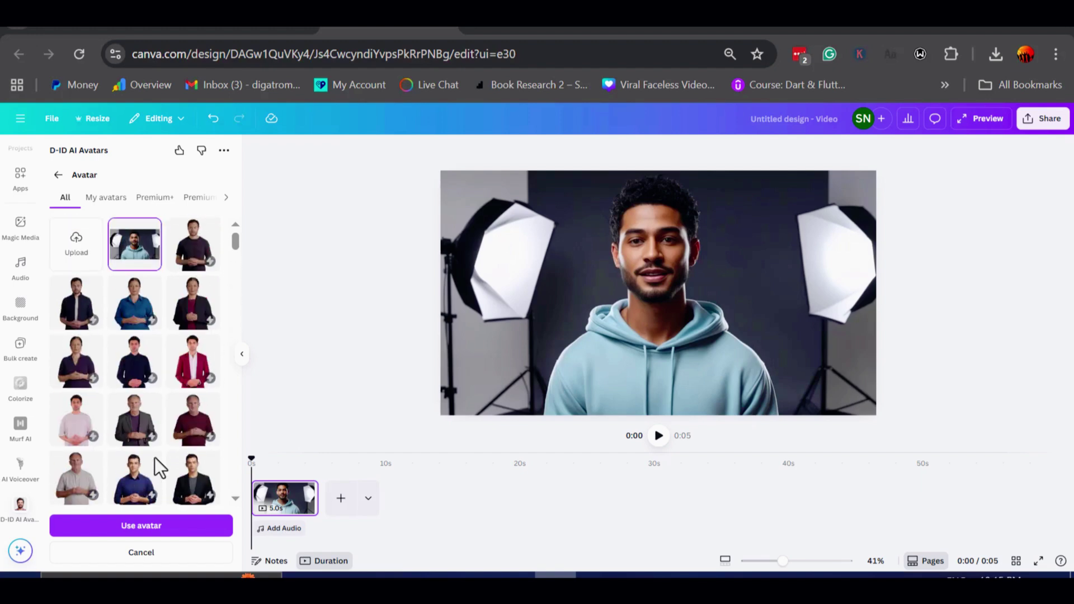
pyautogui.click(57, 175)
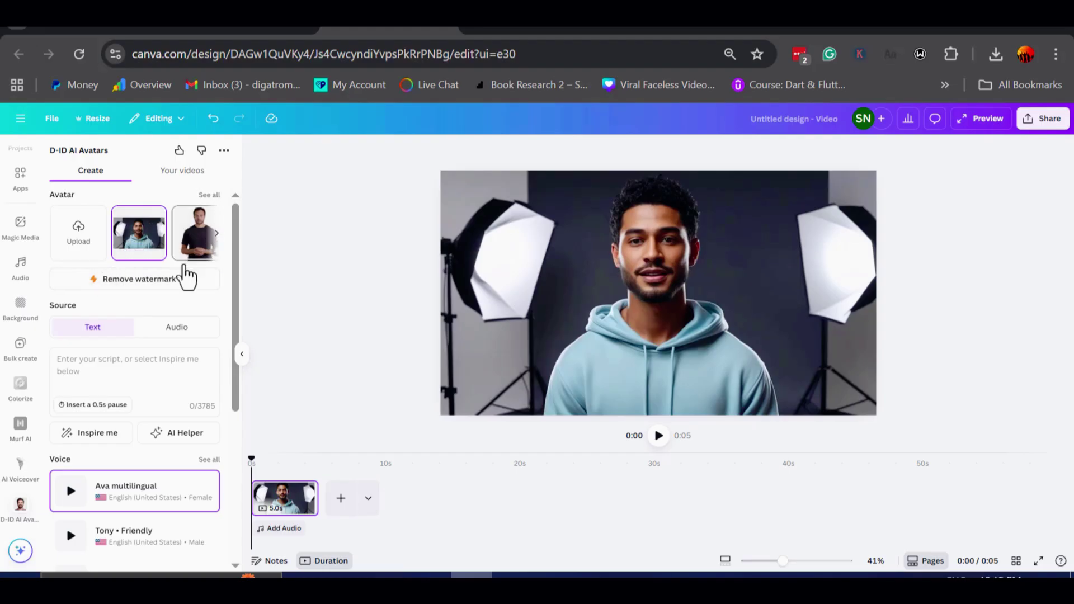
pyautogui.scroll(-4, 168, 302)
pyautogui.scroll(-1, 131, 268)
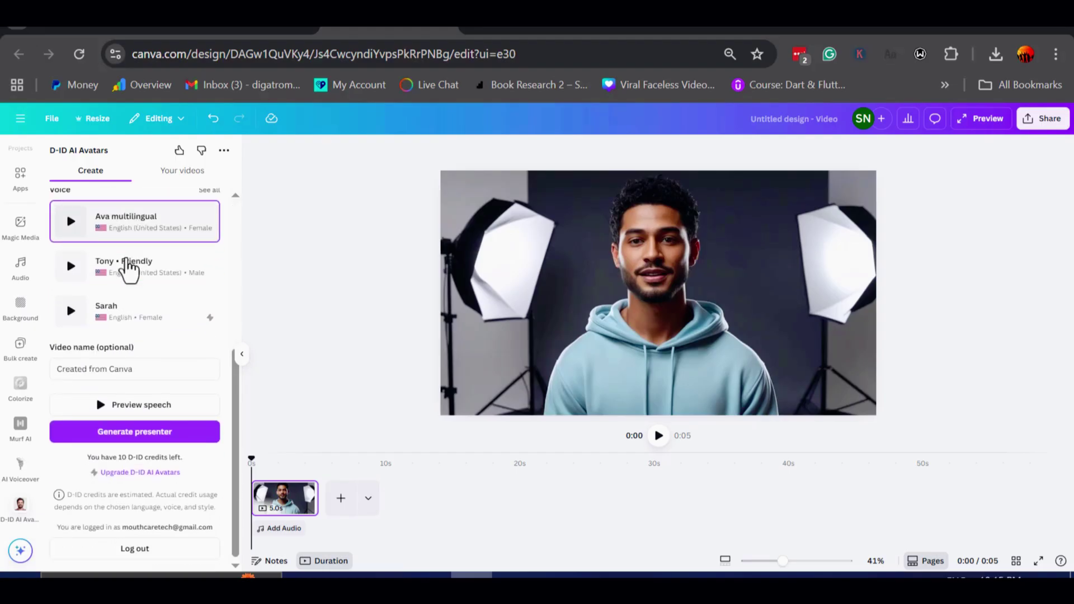
pyautogui.scroll(3, 146, 330)
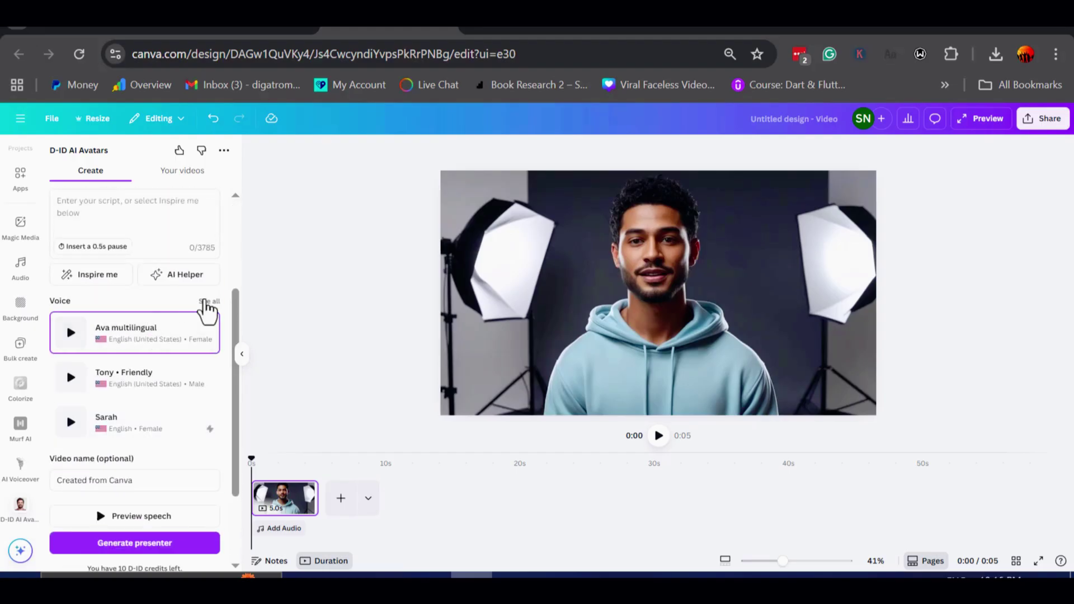
pyautogui.scroll(-2, 173, 314)
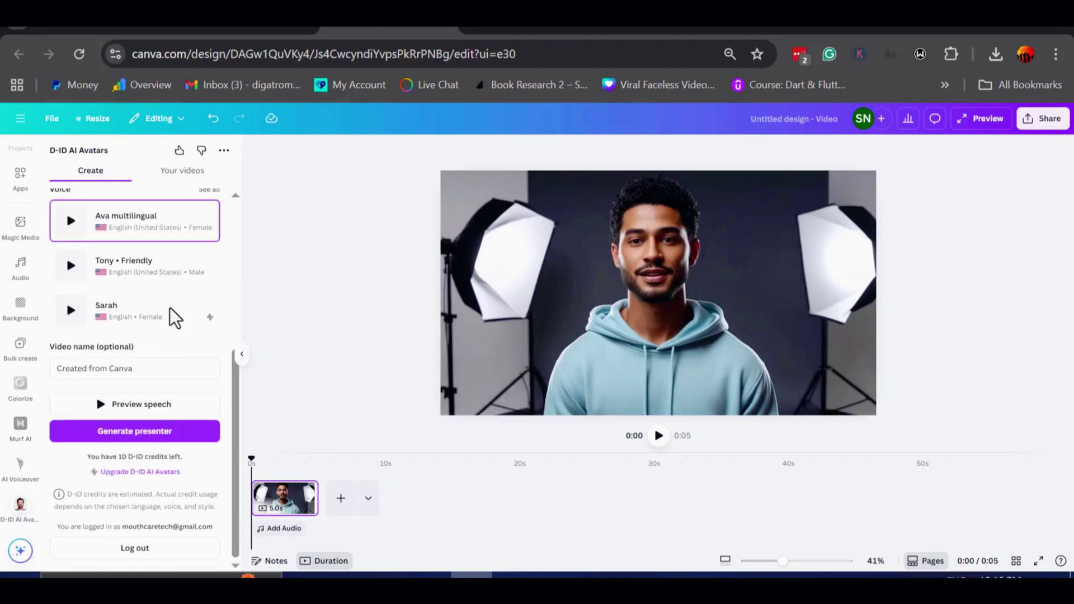
pyautogui.scroll(4, 208, 329)
pyautogui.click(208, 414)
pyautogui.scroll(3, 162, 336)
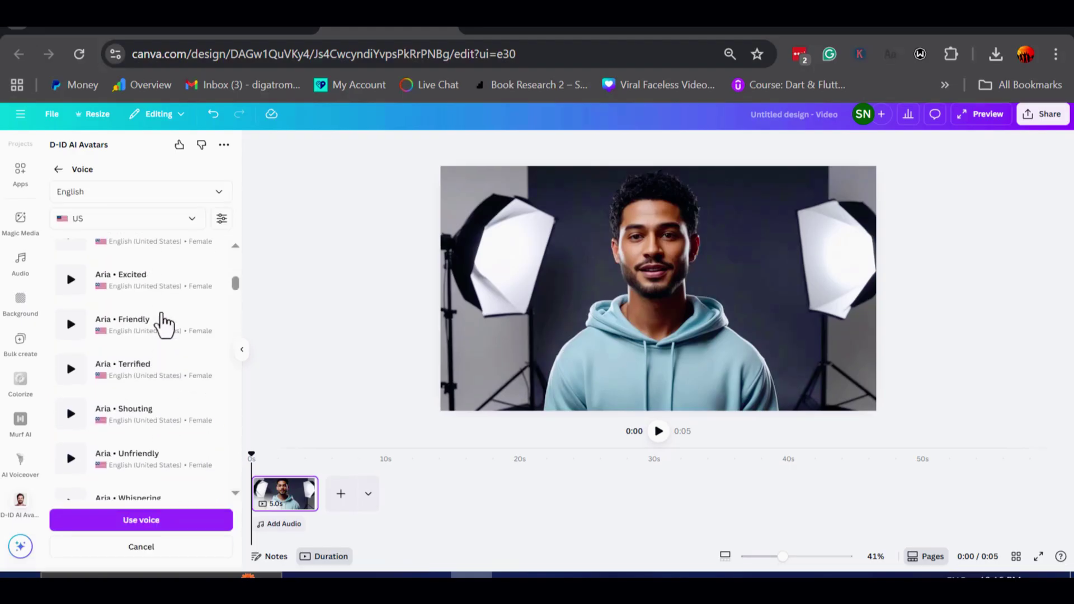
pyautogui.scroll(-5, 148, 295)
pyautogui.scroll(-15, 149, 303)
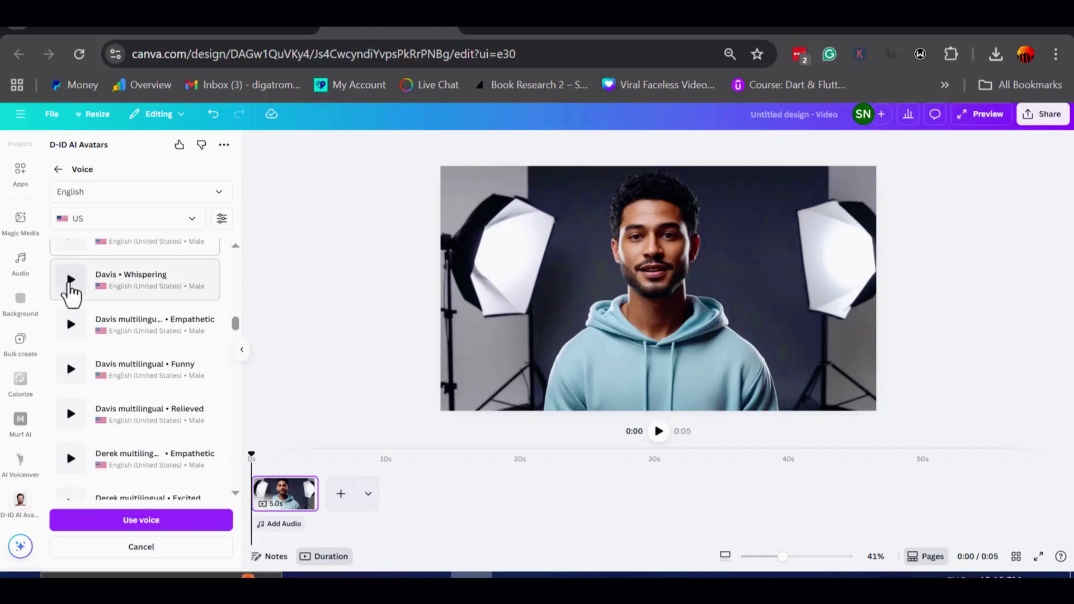
pyautogui.scroll(-5, 71, 411)
pyautogui.scroll(-5, 96, 414)
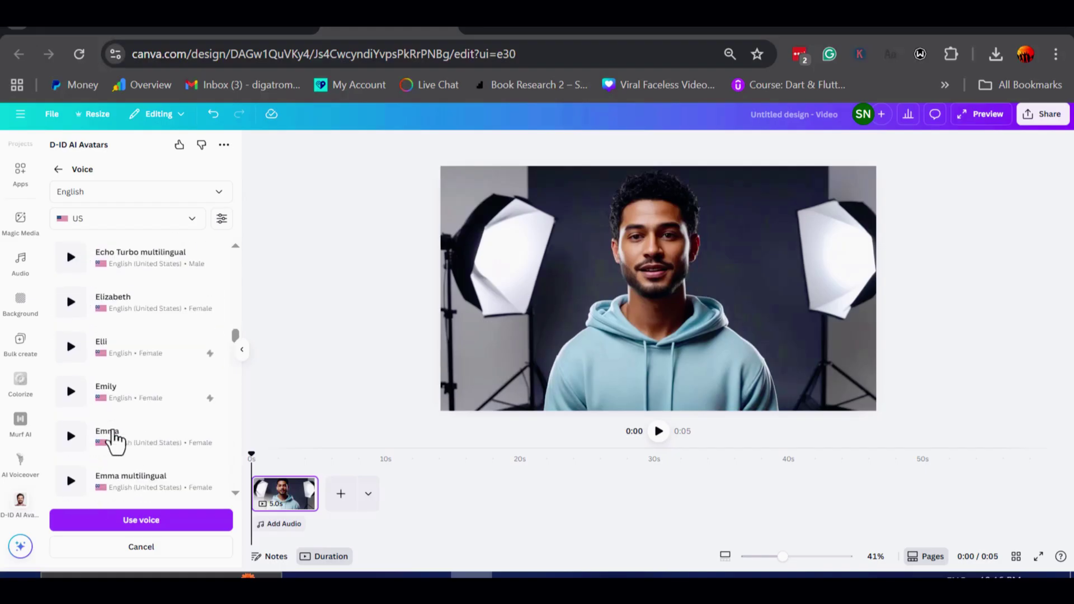
pyautogui.scroll(10, 112, 441)
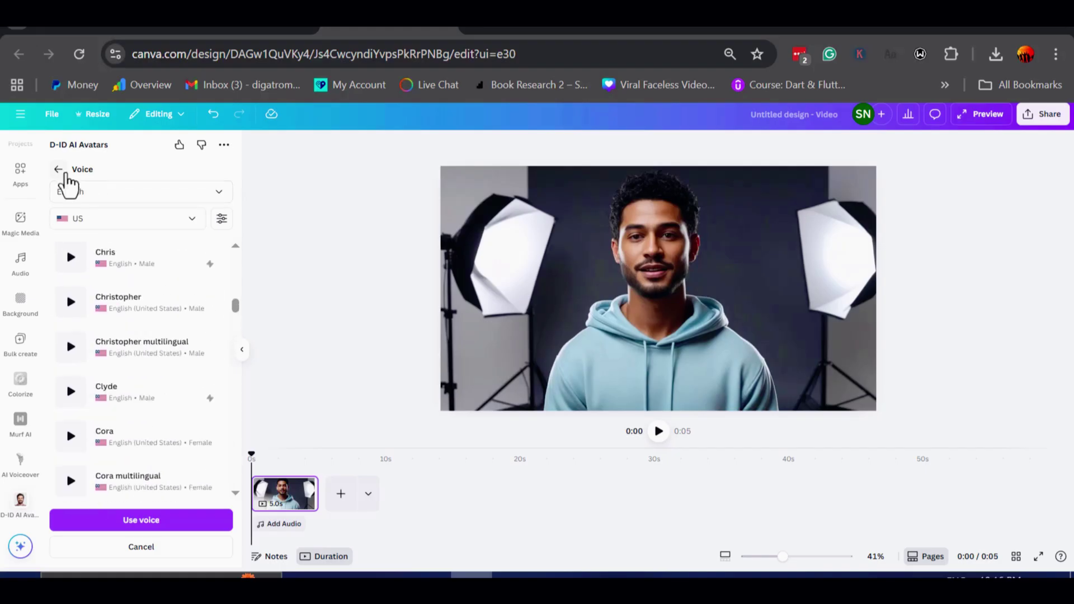
pyautogui.click(59, 169)
pyautogui.scroll(-5, 162, 381)
pyautogui.scroll(5, 160, 412)
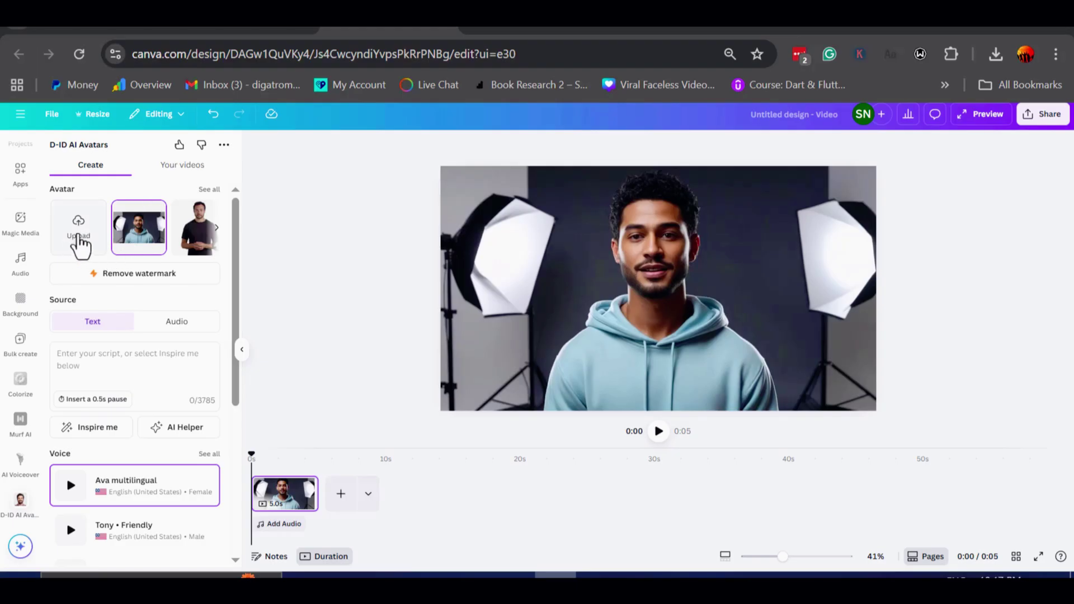
# Toggle the D-ID speech source to Audio and back to Script
pyautogui.scroll(-2, 123, 286)
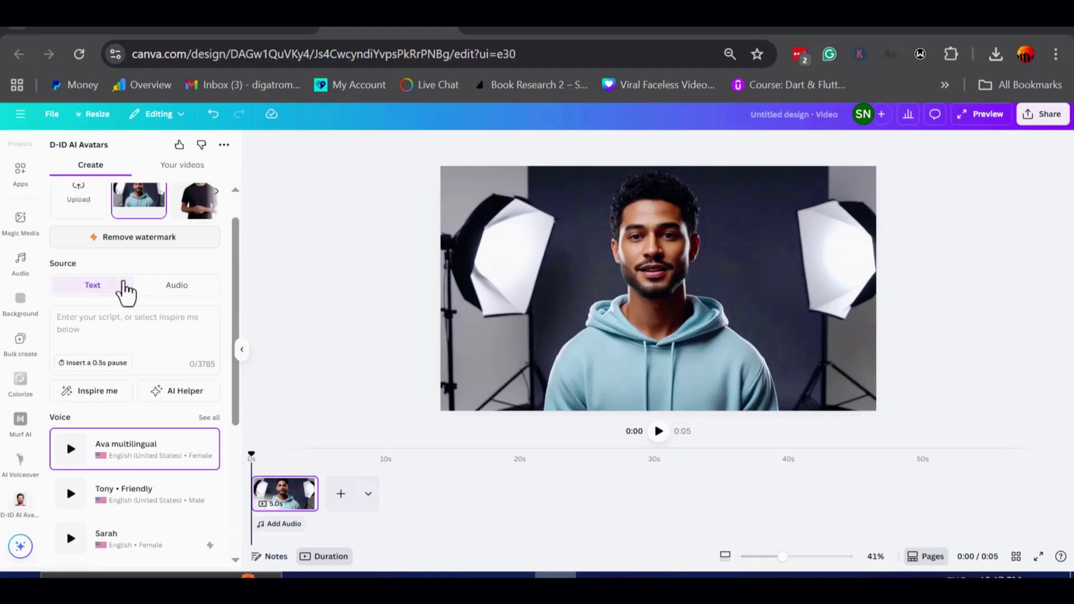
pyautogui.scroll(2, 126, 288)
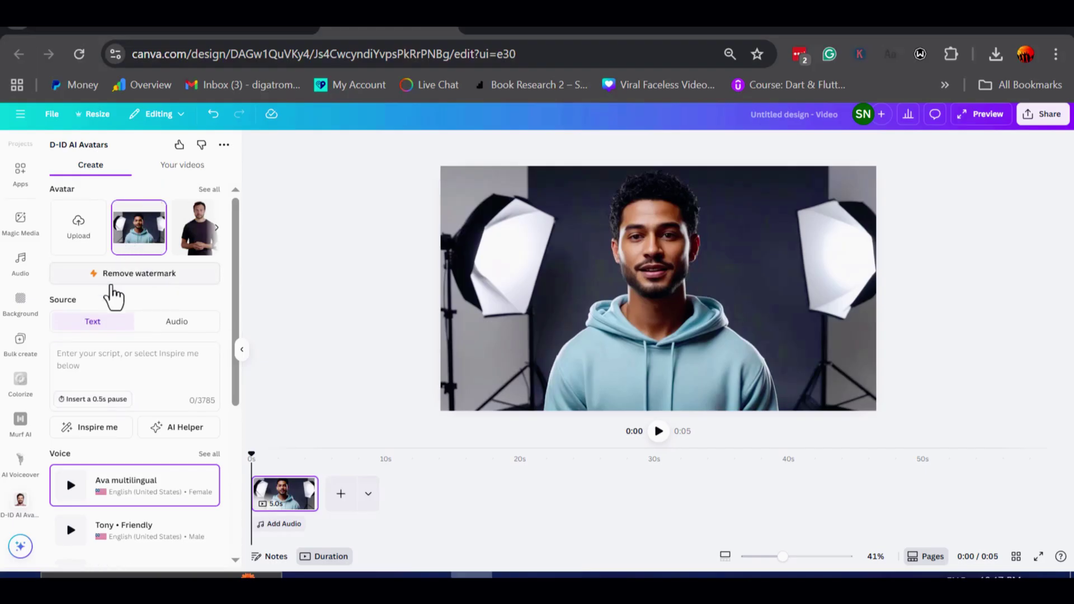
pyautogui.scroll(-3, 105, 317)
pyautogui.scroll(3, 108, 324)
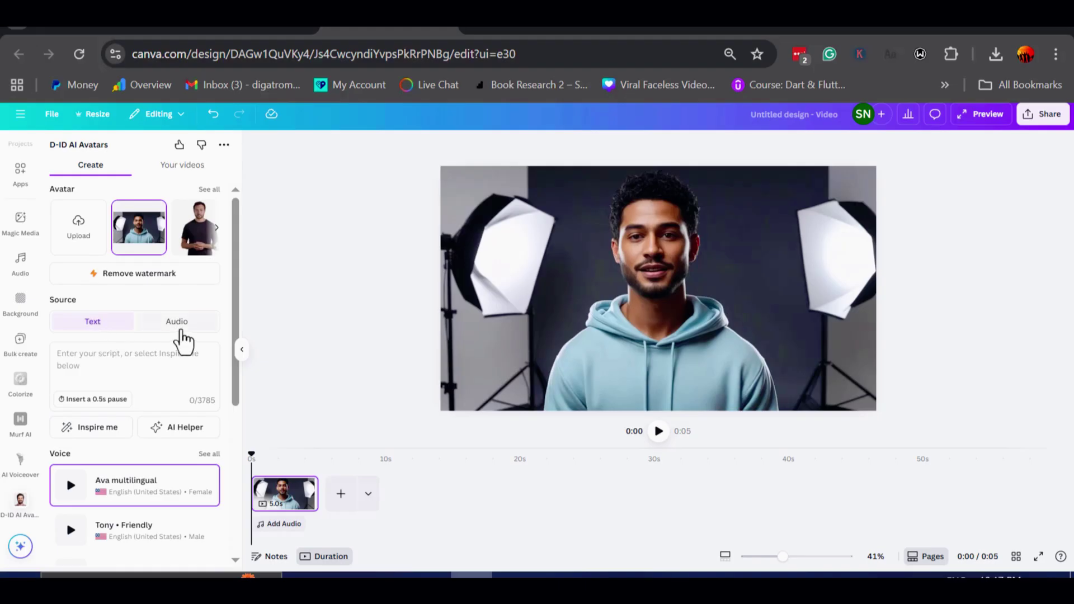
pyautogui.click(180, 331)
pyautogui.click(96, 327)
pyautogui.scroll(-2, 156, 343)
pyautogui.scroll(-3, 134, 306)
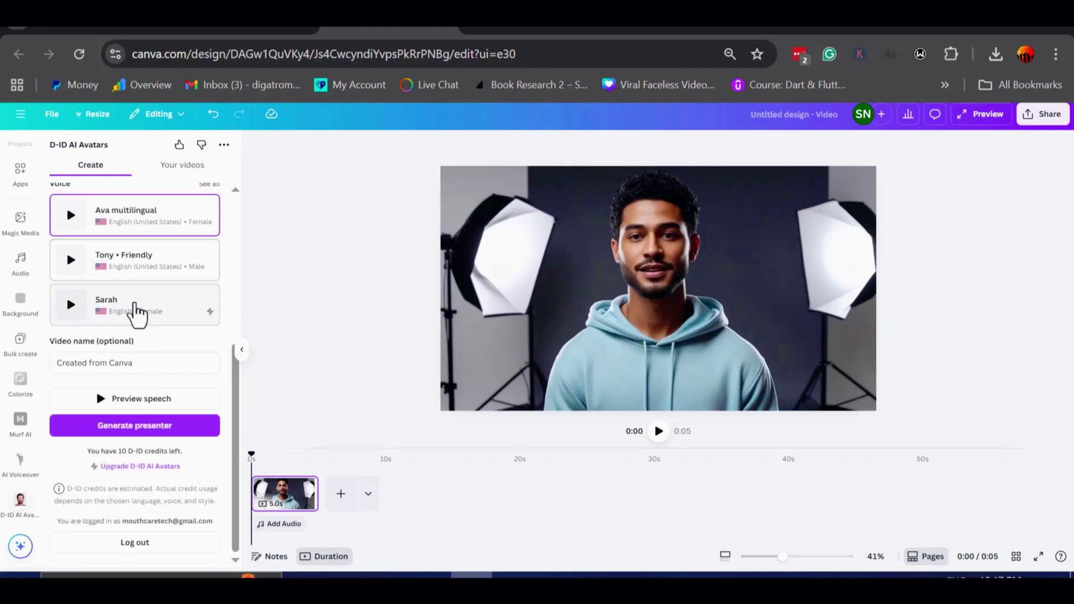
pyautogui.scroll(2, 168, 308)
# Browse the voice list, regions, languages and filters, keeping English (US)
pyautogui.click(209, 306)
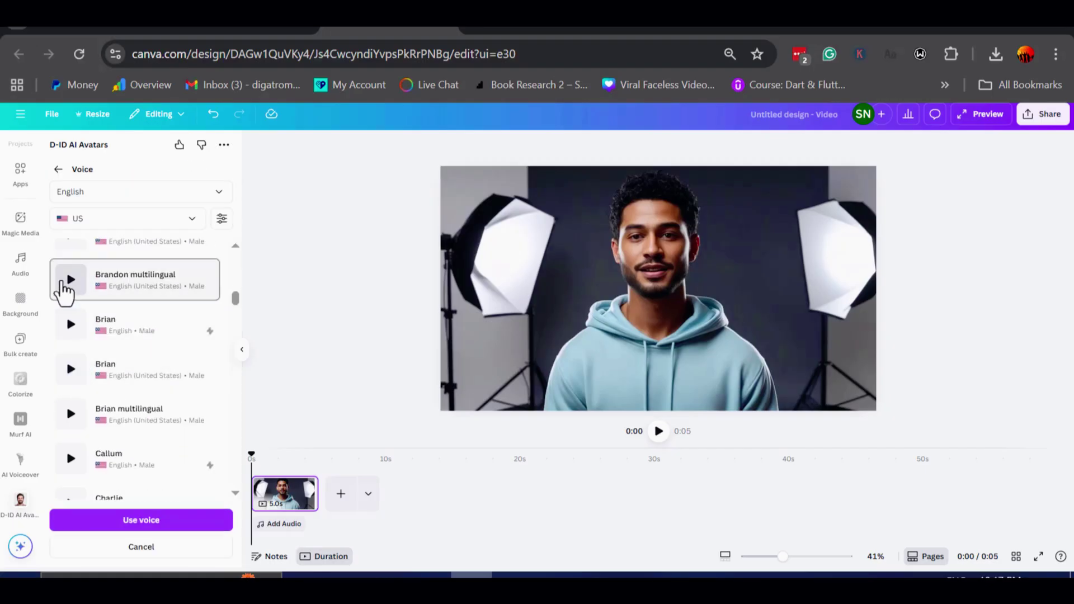
pyautogui.click(68, 460)
pyautogui.scroll(-2, 67, 473)
pyautogui.scroll(10, 95, 445)
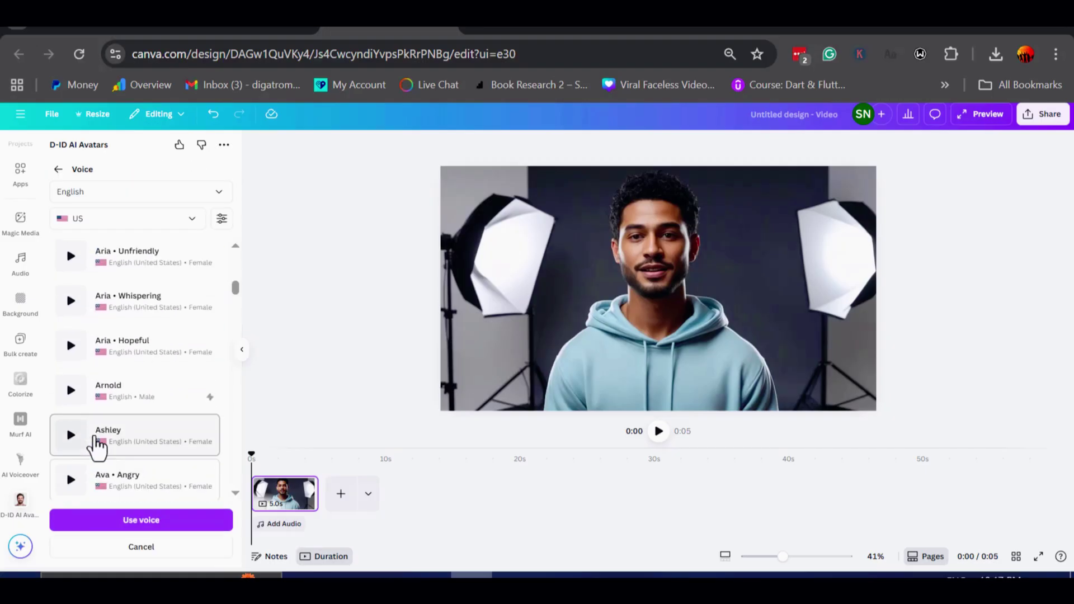
pyautogui.click(189, 221)
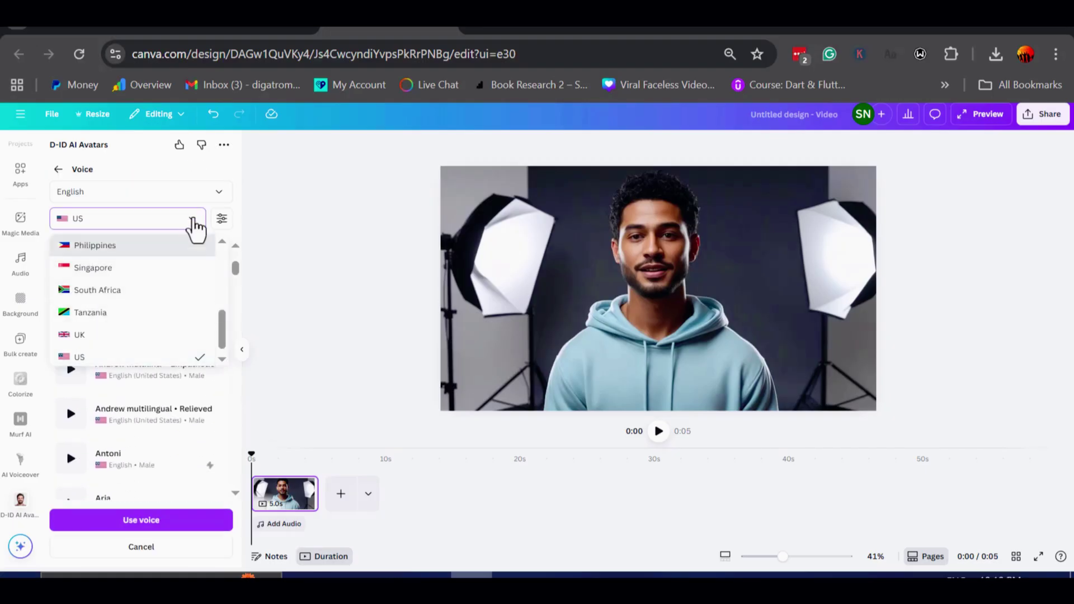
pyautogui.click(192, 224)
pyautogui.click(222, 196)
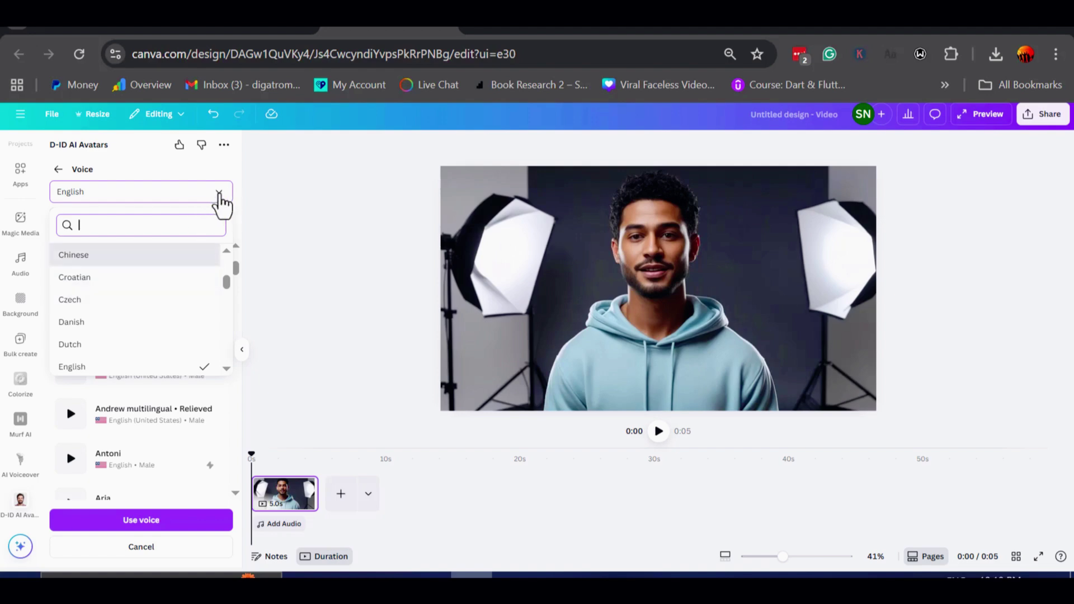
pyautogui.click(219, 203)
pyautogui.click(223, 226)
pyautogui.click(223, 223)
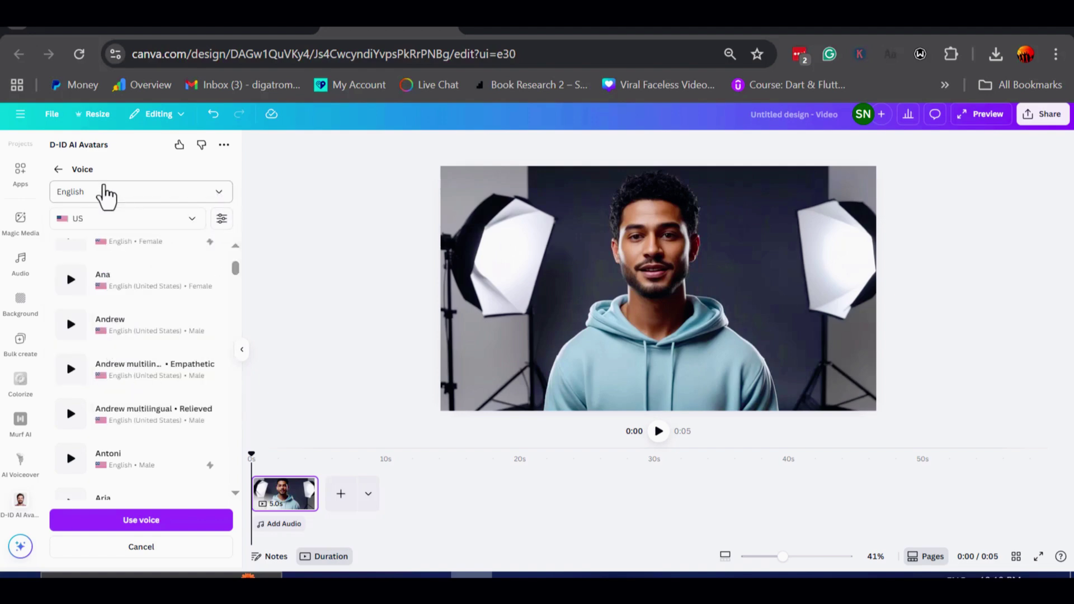
pyautogui.click(58, 169)
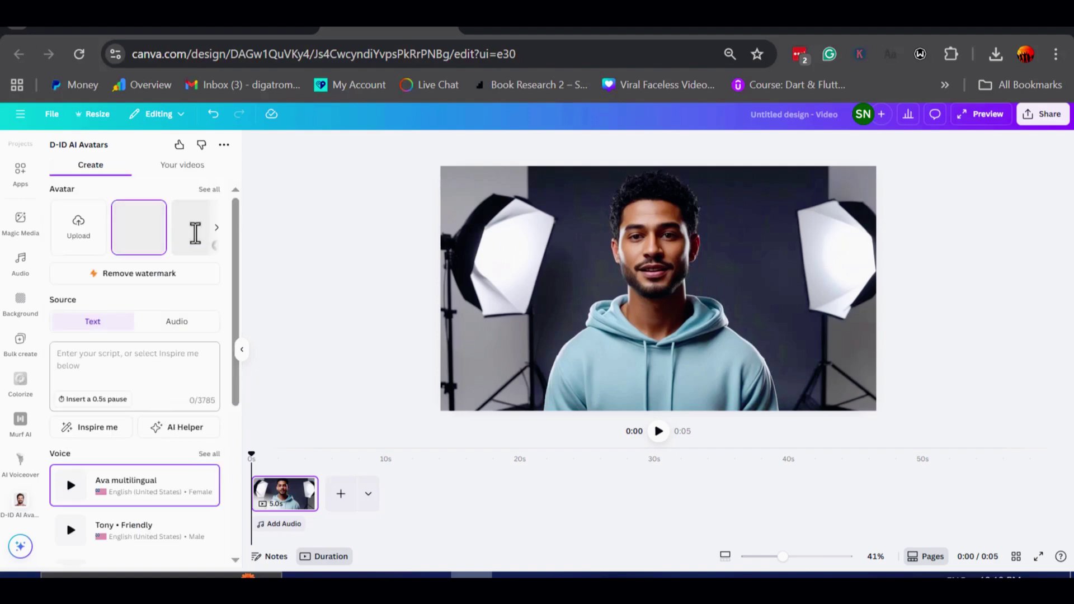
# Choose the man in the blue hoodie as the presenter avatar
pyautogui.click(174, 235)
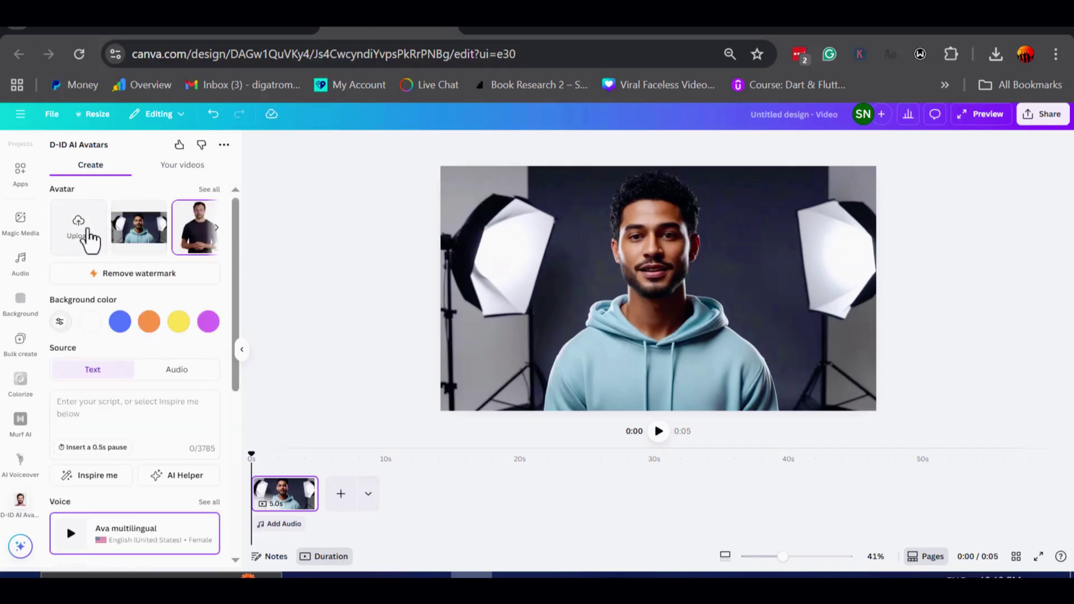
pyautogui.click(129, 245)
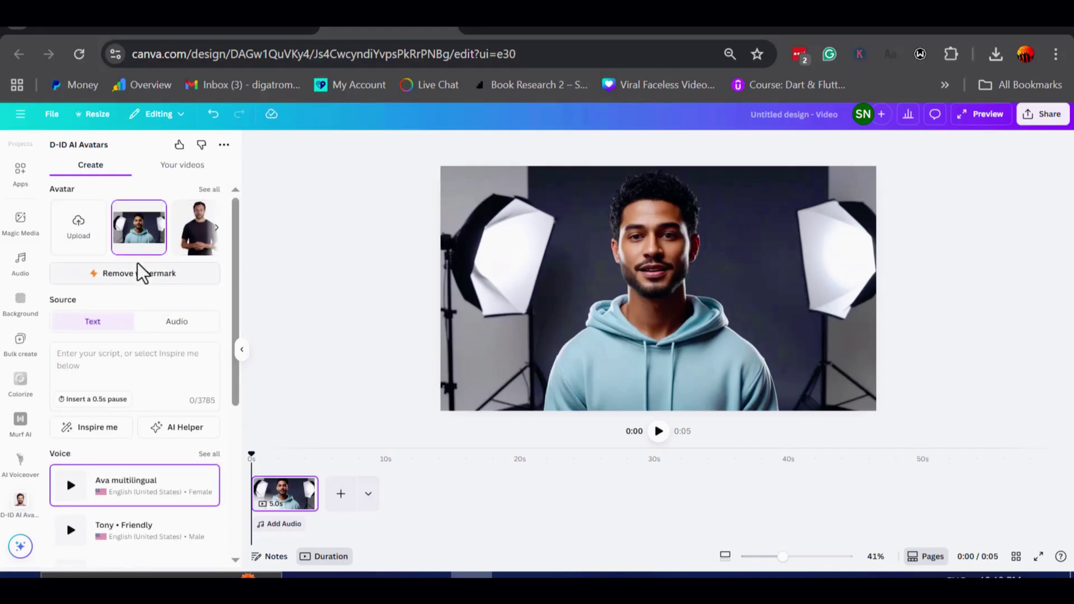
pyautogui.scroll(-2, 127, 367)
pyautogui.click(124, 252)
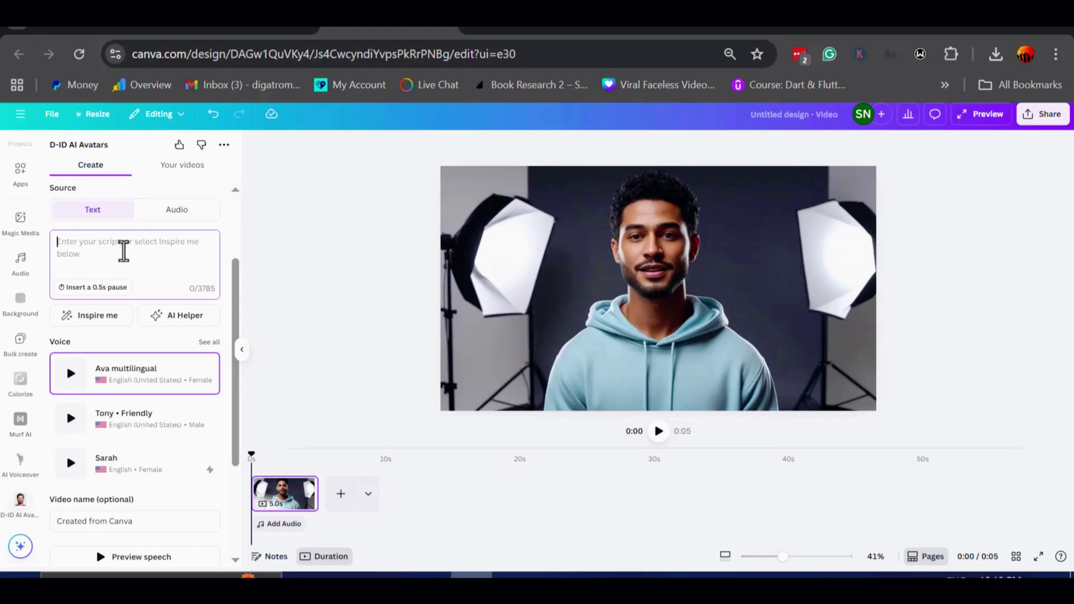
# Switch the source to Audio, upload the MP3 clip, and generate the talking presenter
pyautogui.click(181, 212)
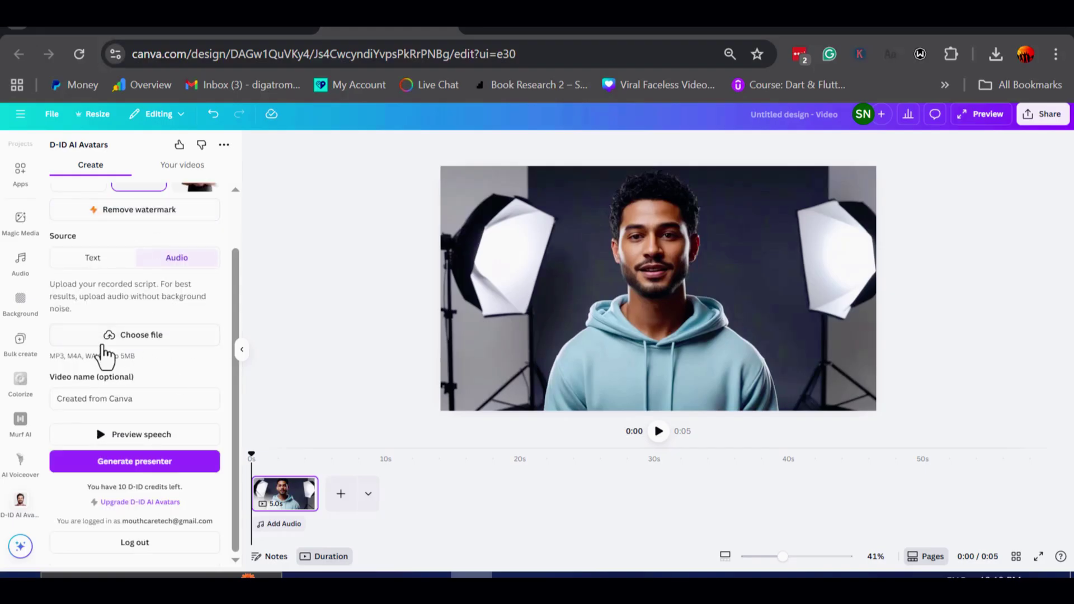
pyautogui.click(149, 336)
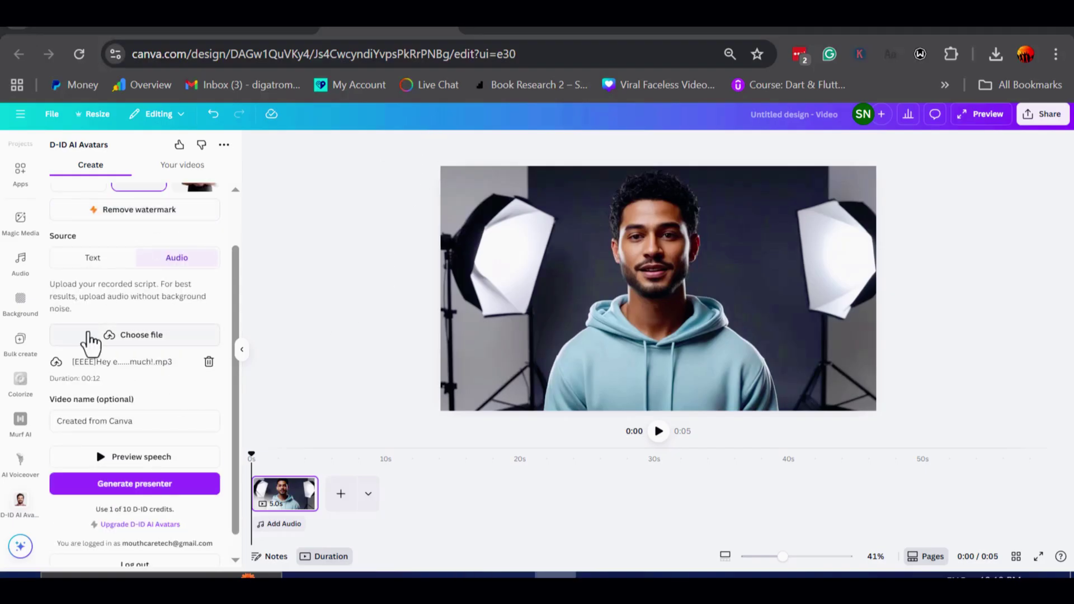
pyautogui.scroll(2, 132, 372)
pyautogui.scroll(-3, 112, 314)
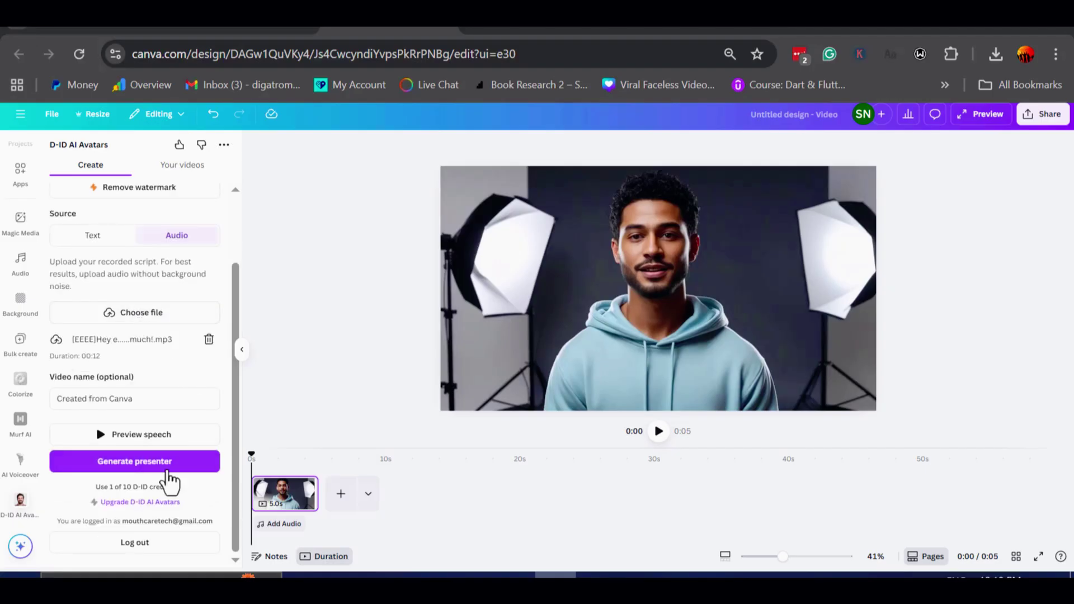
pyautogui.click(168, 470)
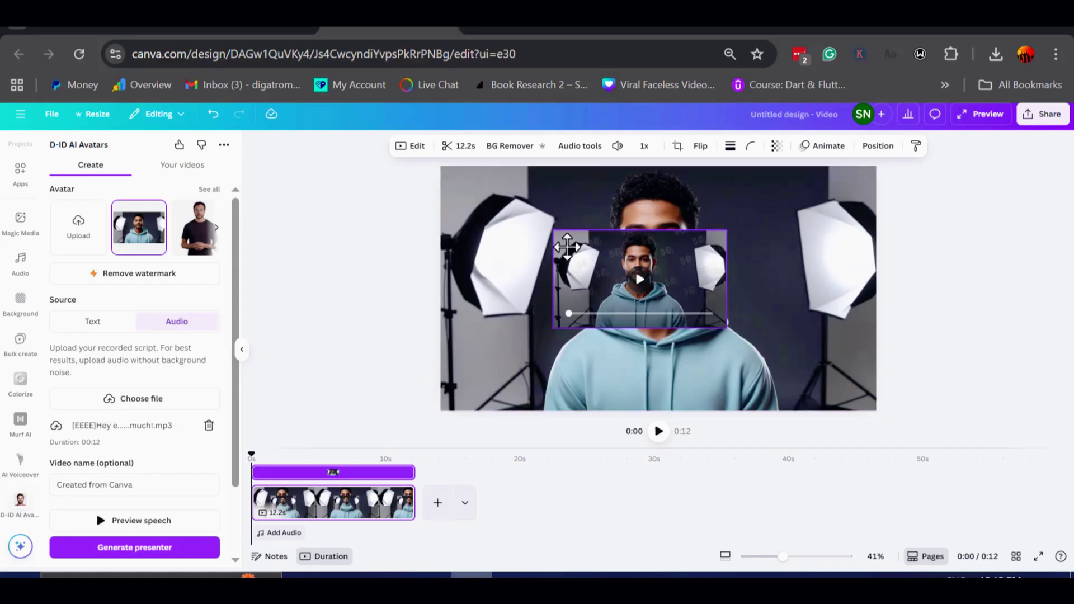
# Stretch the presenter video over the canvas, play it to check, then deselect
pyautogui.moveTo(554, 231); pyautogui.dragTo(440, 166)
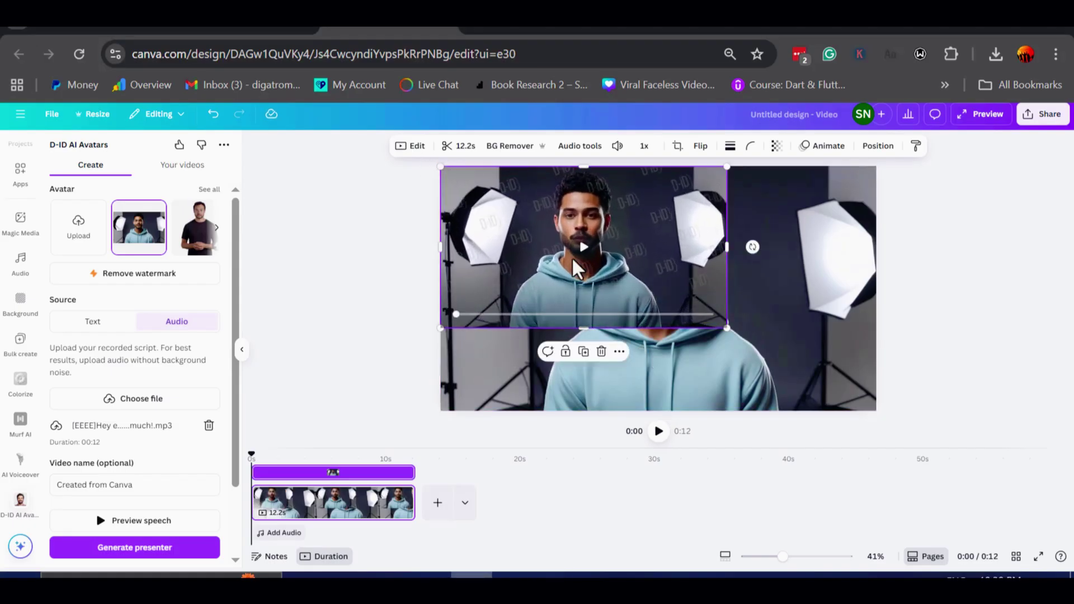
pyautogui.moveTo(727, 327); pyautogui.dragTo(878, 411)
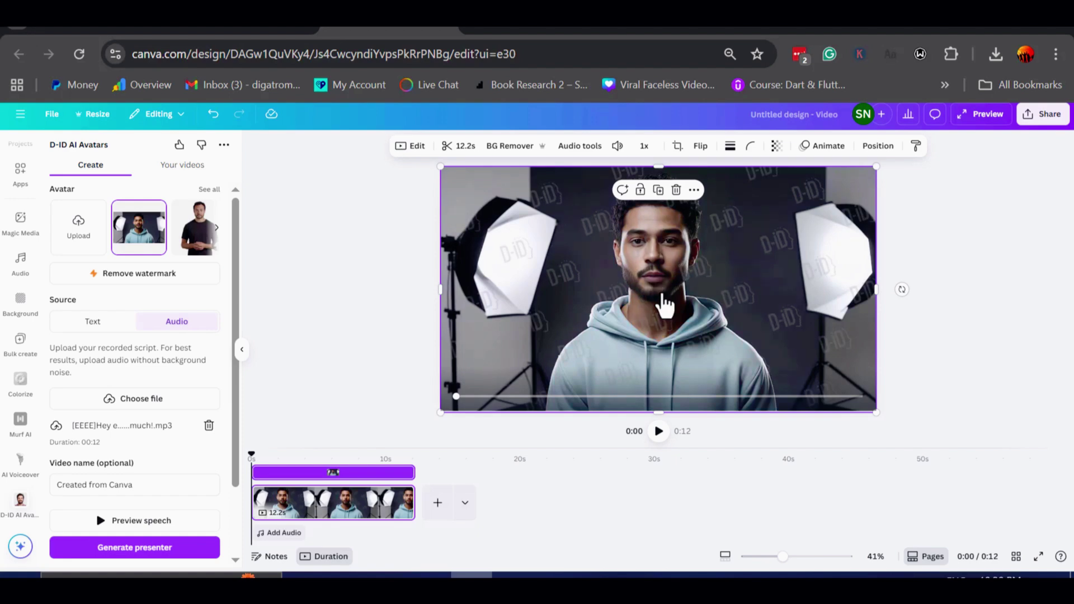
pyautogui.click(665, 302)
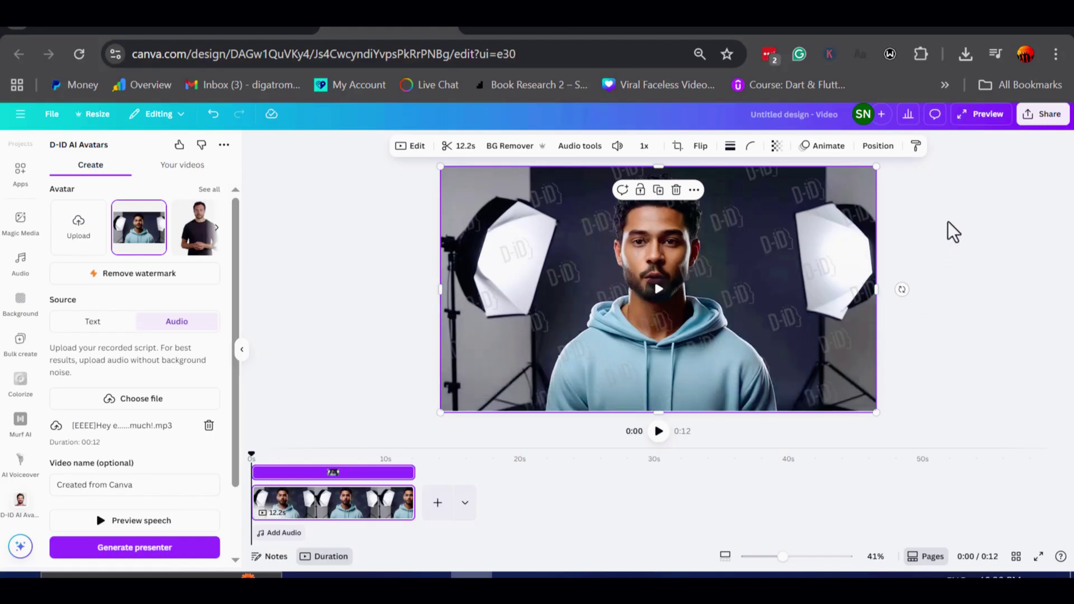
pyautogui.click(951, 235)
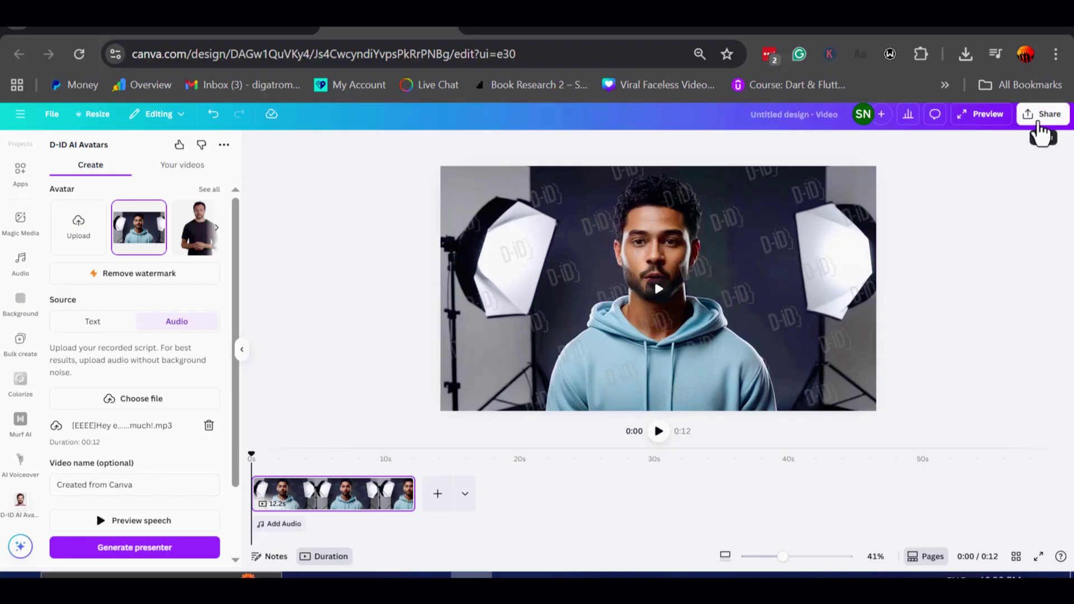
# Download the design from Share as a 1080p MP4 video
pyautogui.click(1040, 122)
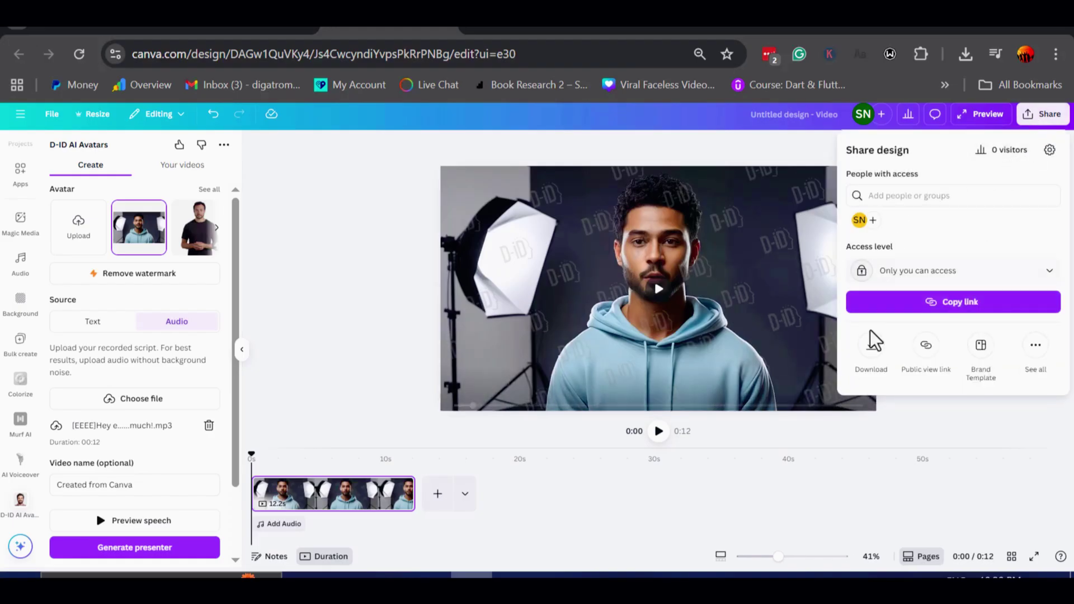
pyautogui.click(872, 353)
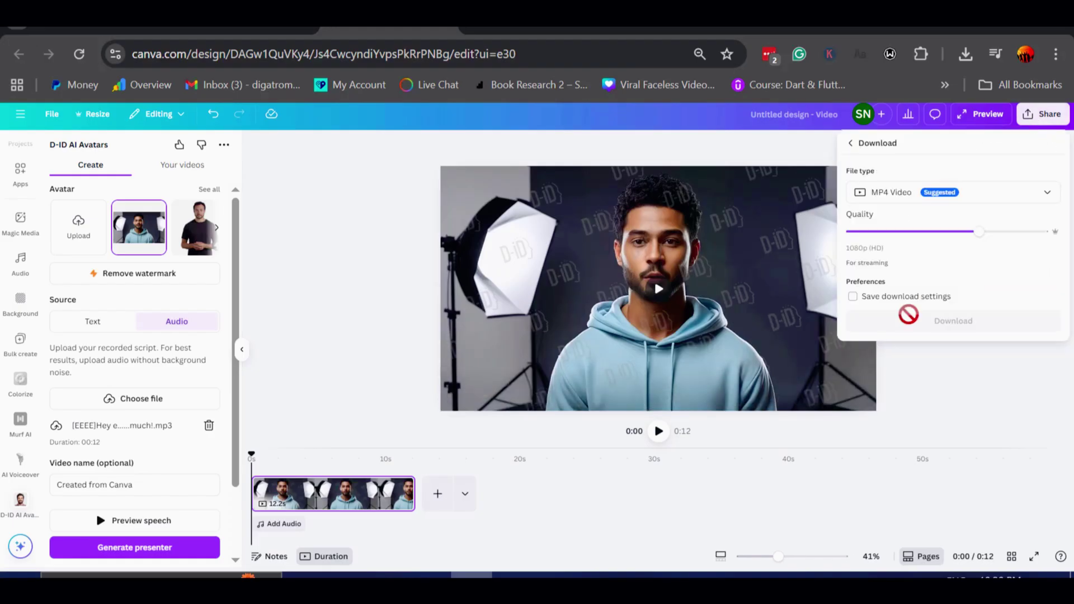
pyautogui.click(926, 320)
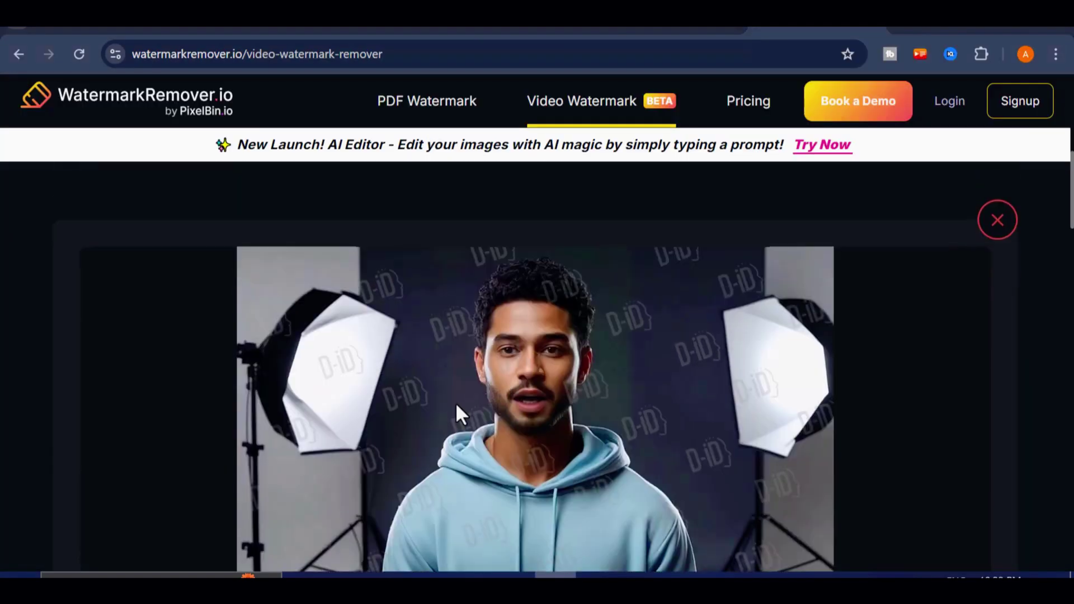
# Request the 5-second preview and review the Original versus Watermark removed comparison
pyautogui.scroll(-6, 456, 401)
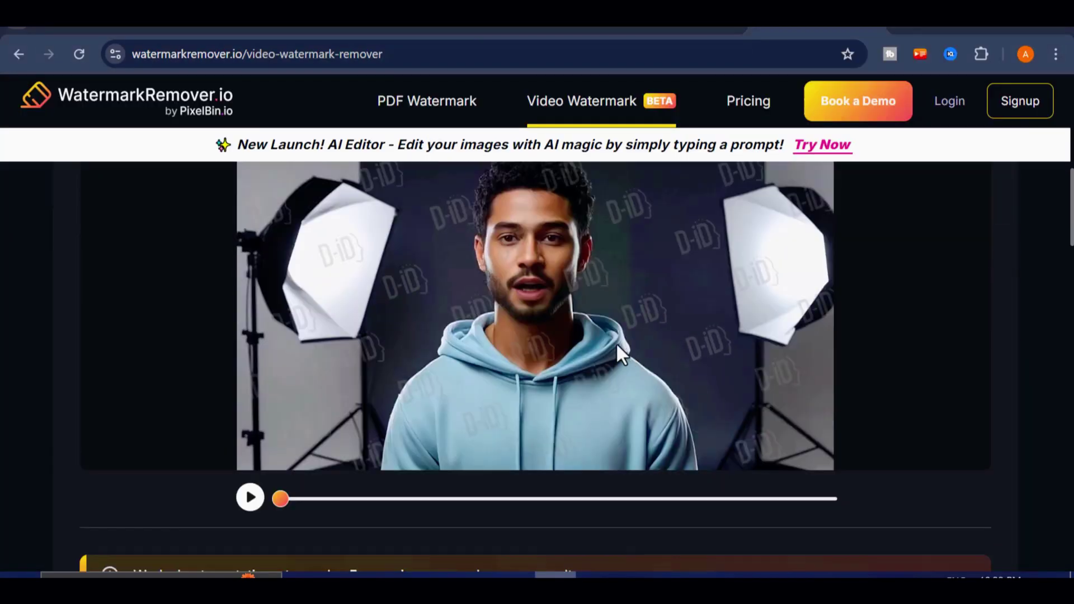
pyautogui.click(449, 465)
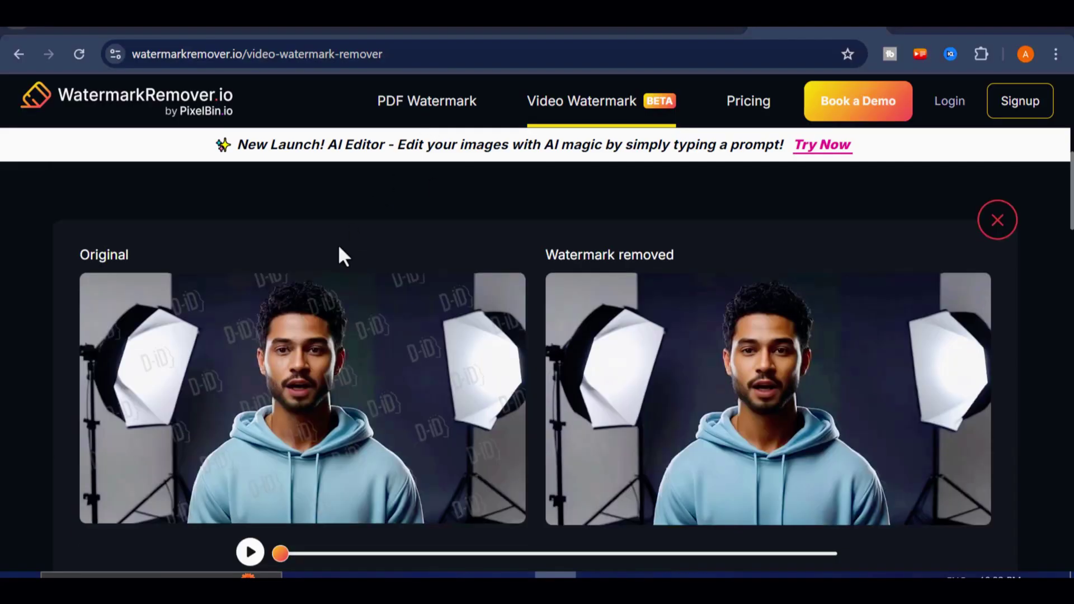
pyautogui.scroll(-2, 341, 257)
pyautogui.scroll(2, 317, 294)
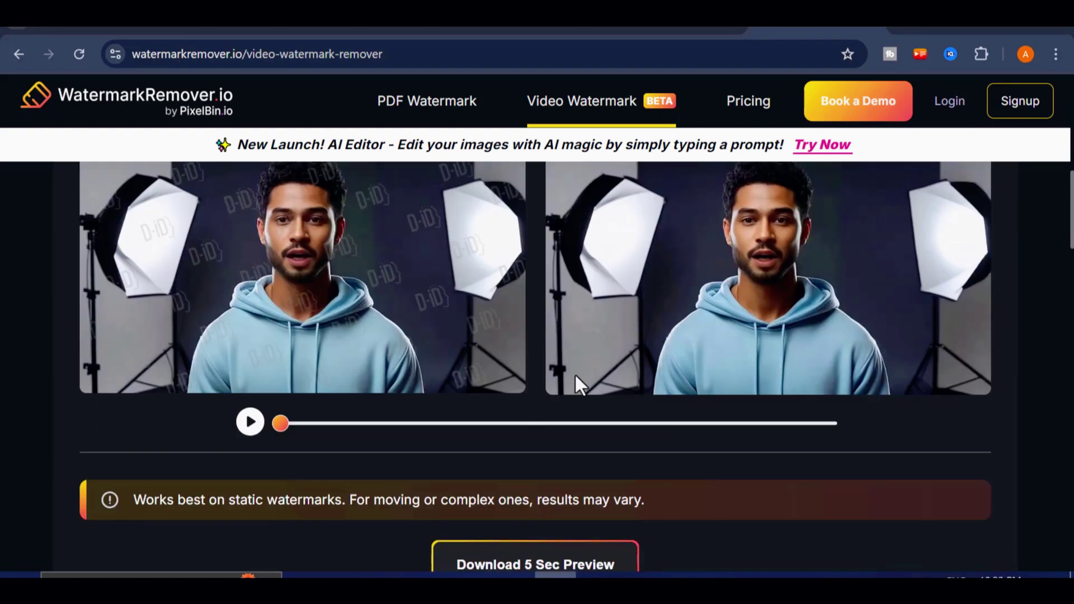
# Scroll the WatermarkRemover.io page to confirm the 2.2 MB 'wmremove-transformed (1)' download
pyautogui.scroll(-4, 560, 381)
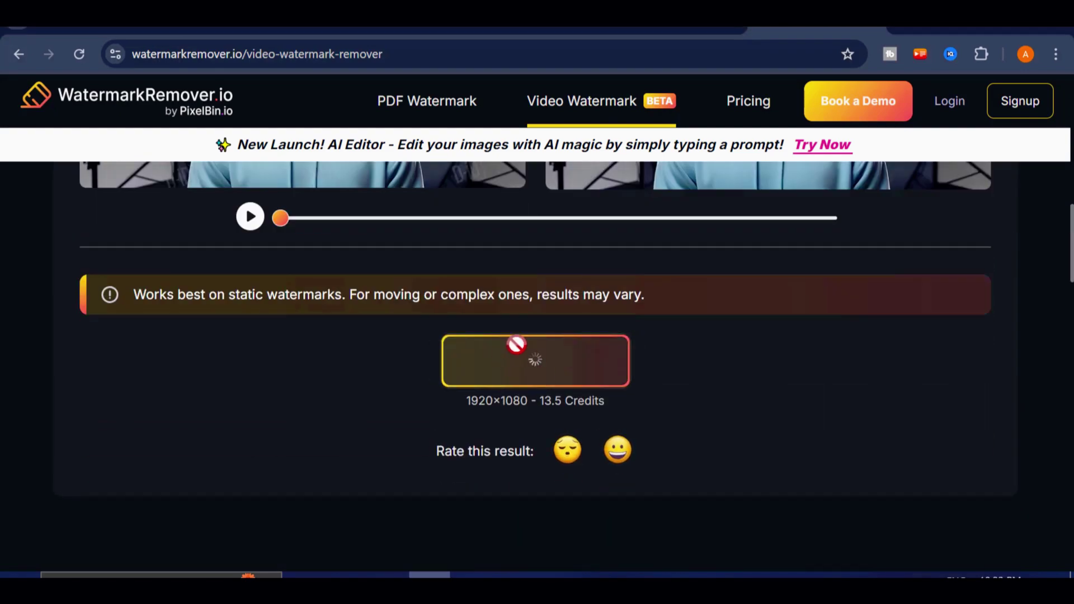
pyautogui.scroll(4, 514, 358)
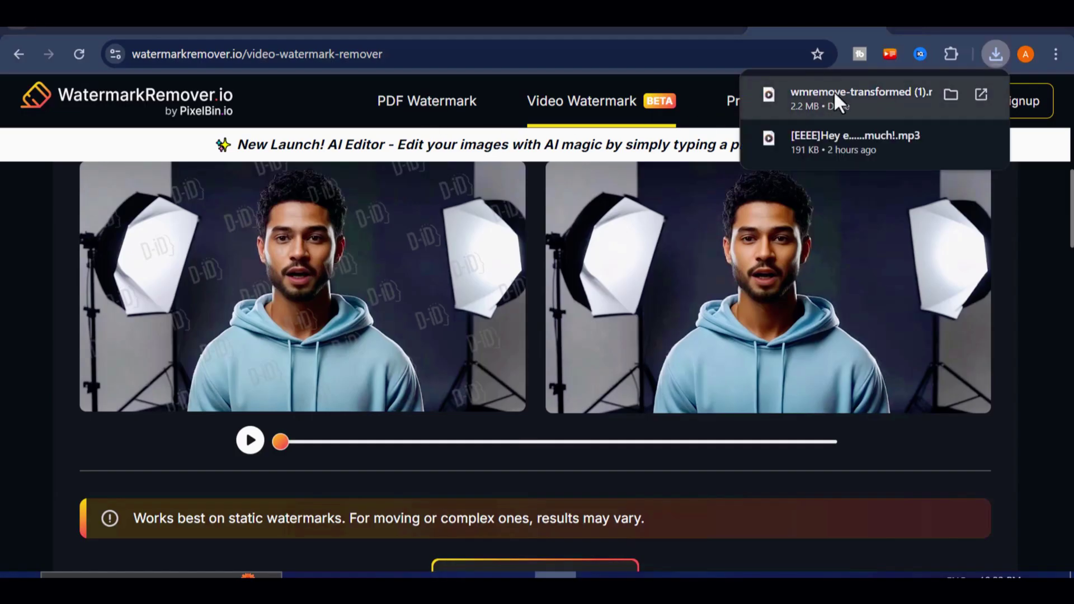
pyautogui.scroll(2, 398, 365)
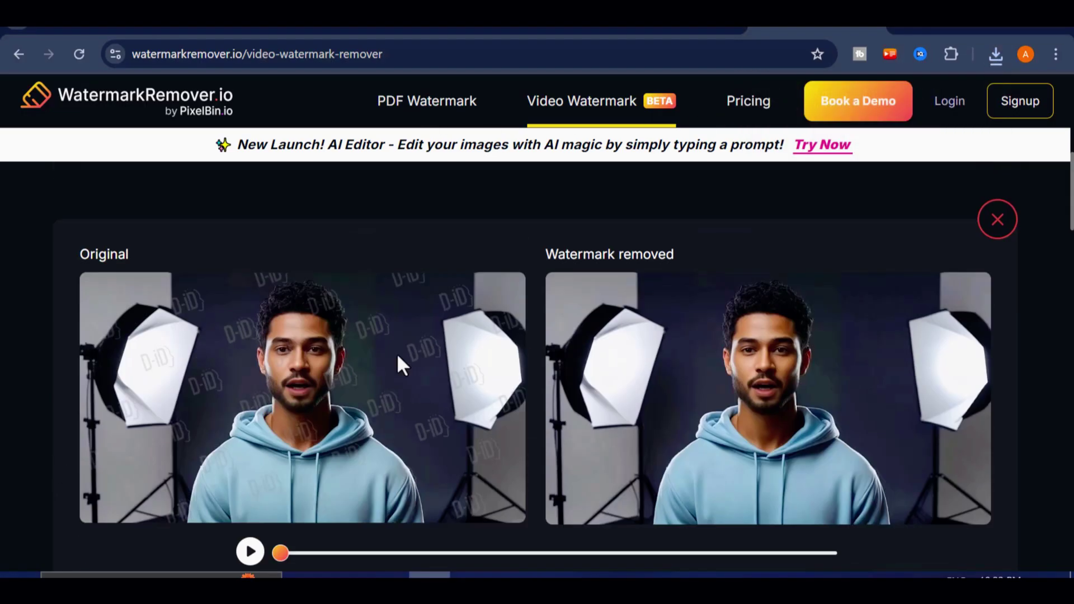